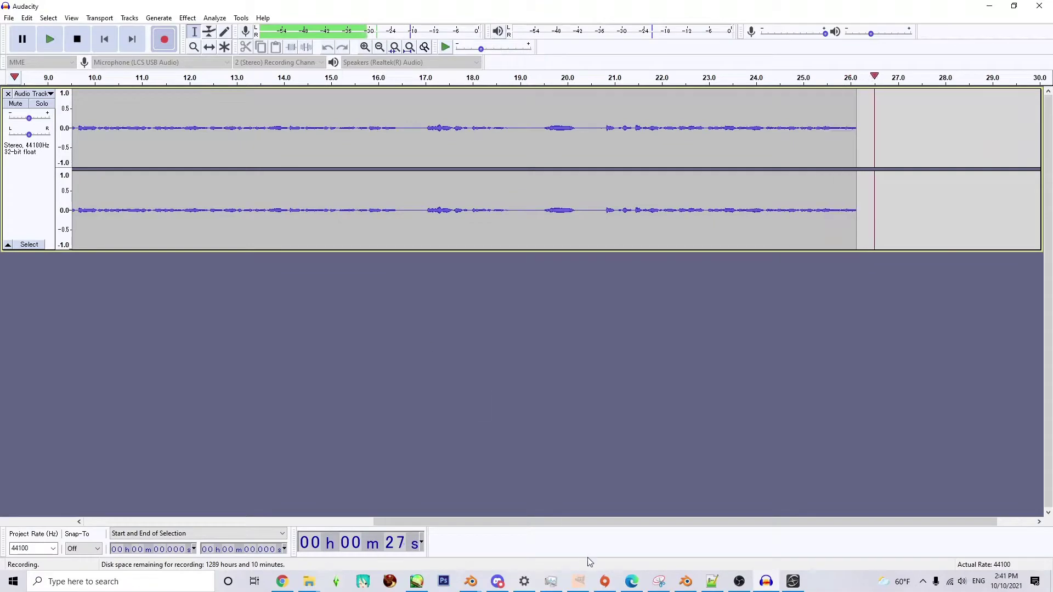
Switch to Blender and examine the character's ring of floating swords and their parent bone speen from several angles
mouse_move(686, 584)
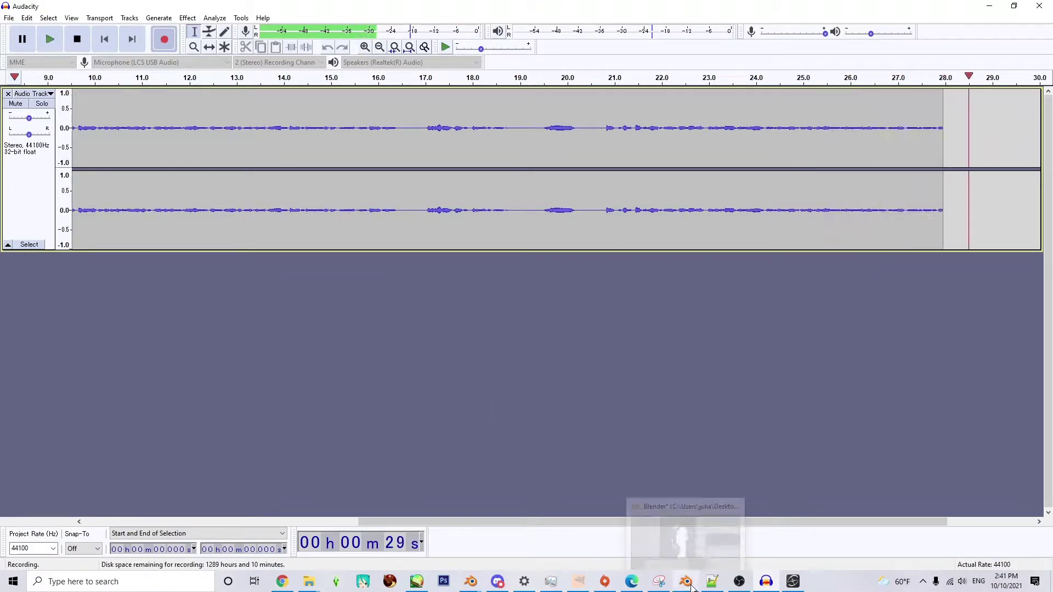
click(673, 552)
middle_drag(428, 285, 391, 254)
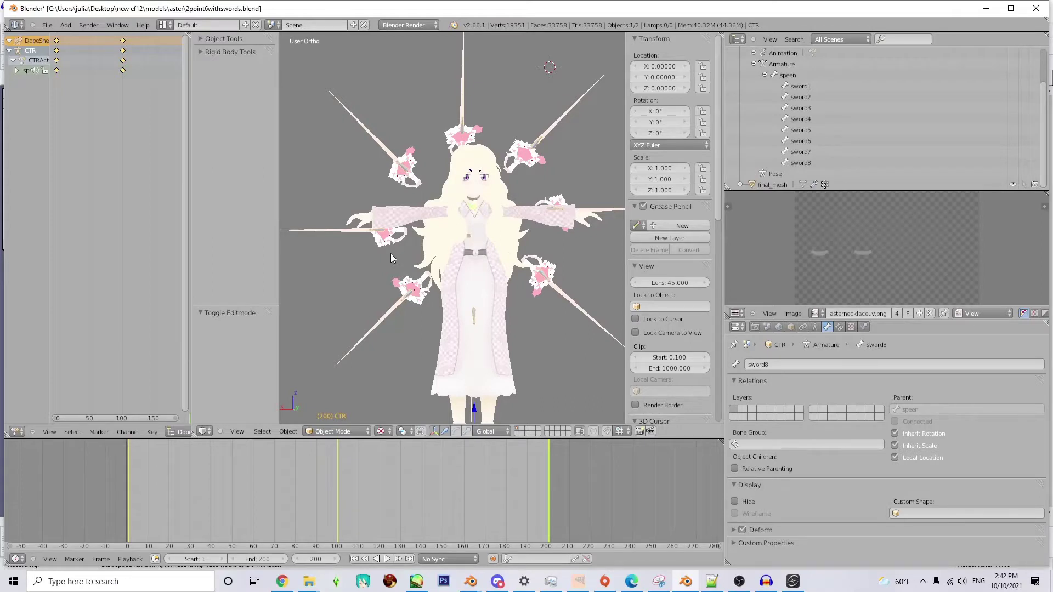
middle_drag(401, 248, 429, 261)
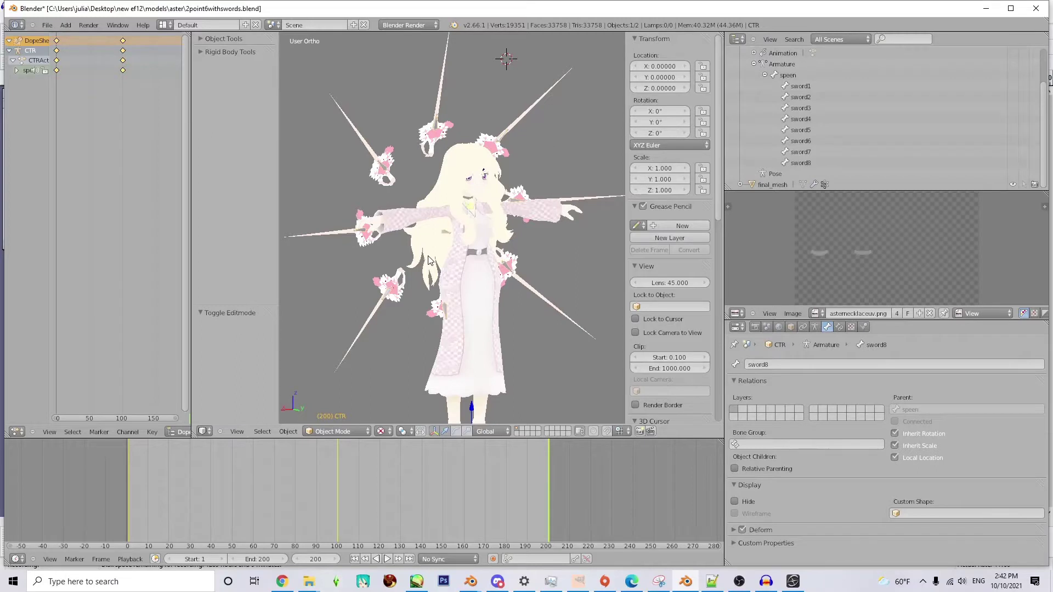
middle_drag(433, 258, 482, 242)
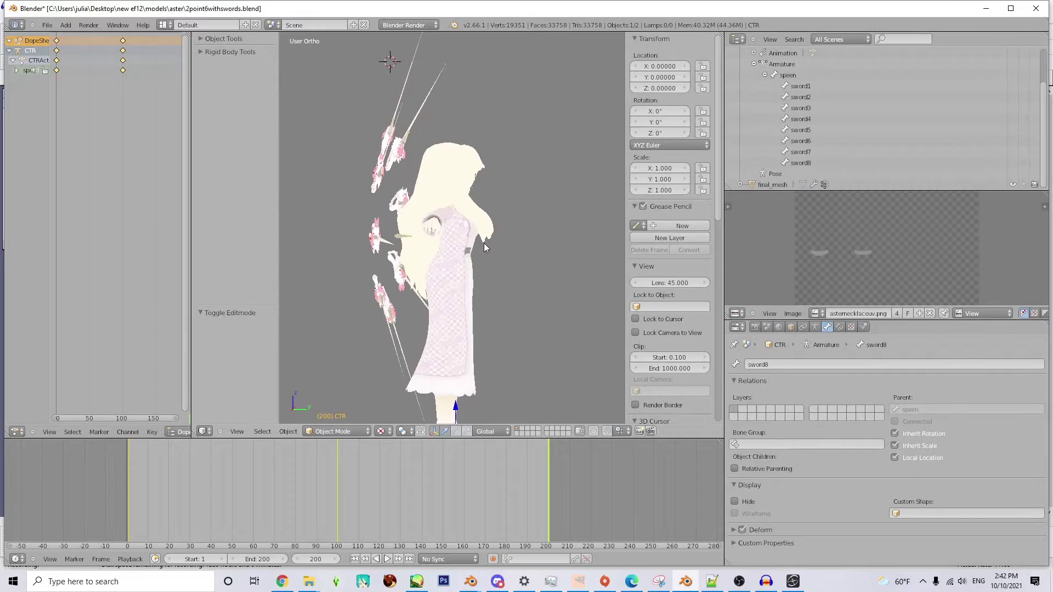
mouse_move(501, 299)
middle_down()
mouse_move(416, 307)
mouse_move(422, 288)
mouse_move(406, 300)
mouse_move(515, 291)
mouse_move(568, 300)
mouse_move(535, 312)
mouse_move(458, 303)
mouse_move(517, 292)
mouse_move(360, 294)
mouse_move(521, 292)
mouse_move(367, 289)
mouse_move(495, 295)
middle_up()
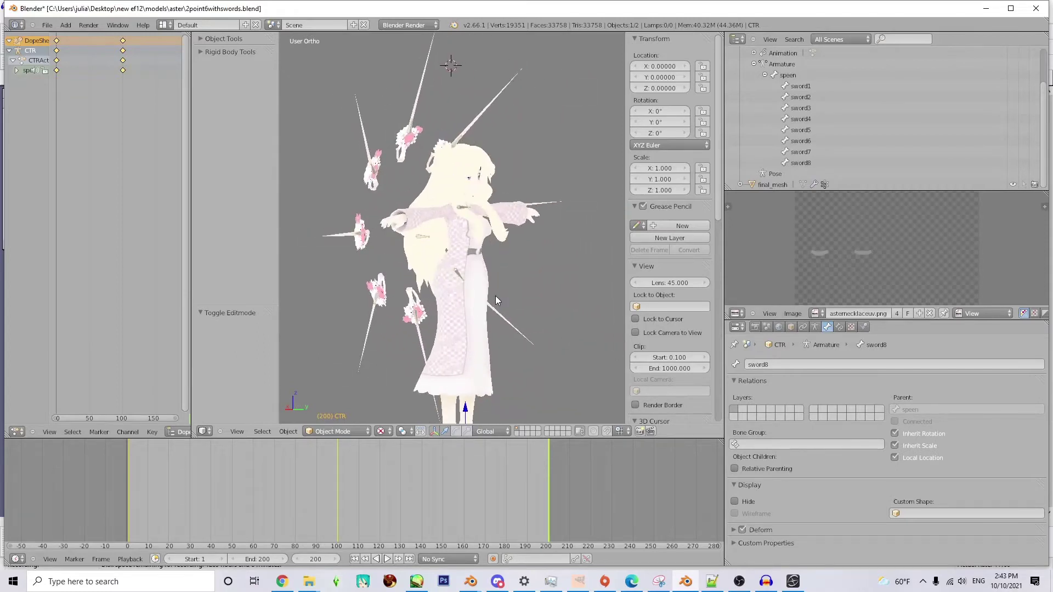
click(792, 76)
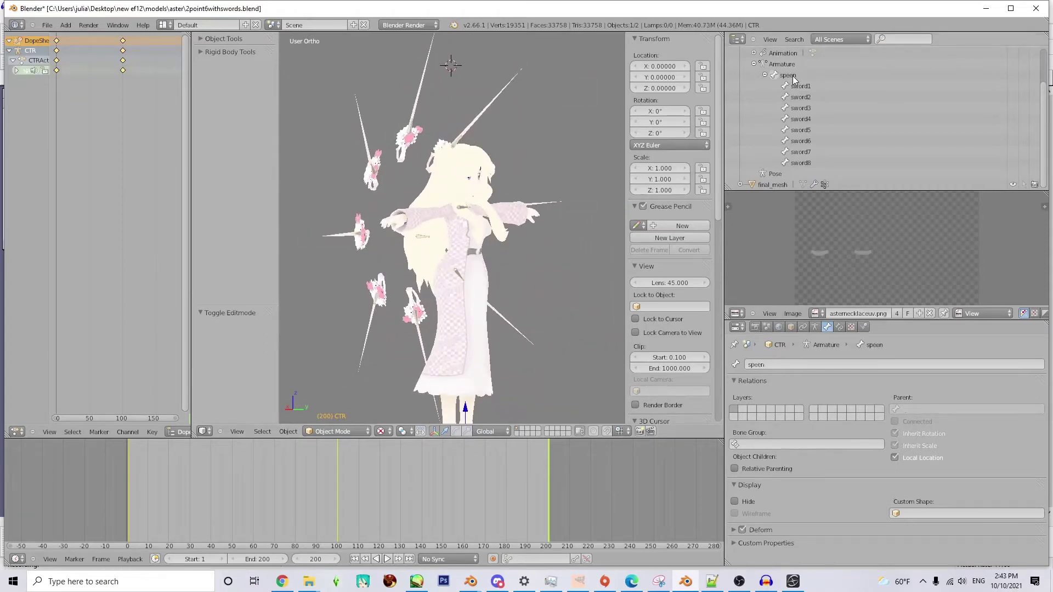
middle_drag(393, 318, 448, 307)
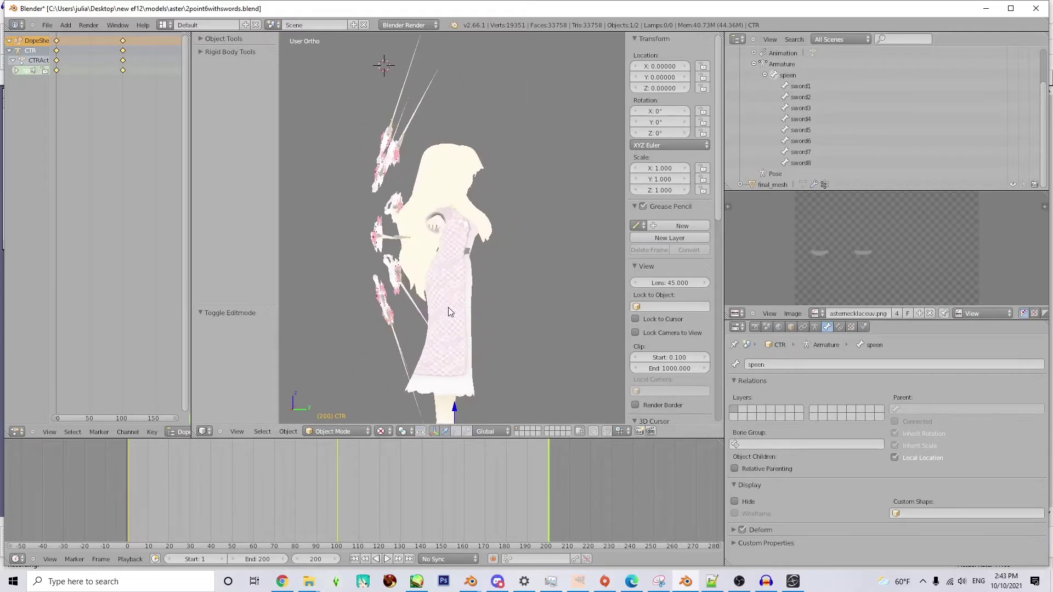
middle_drag(451, 258, 369, 219)
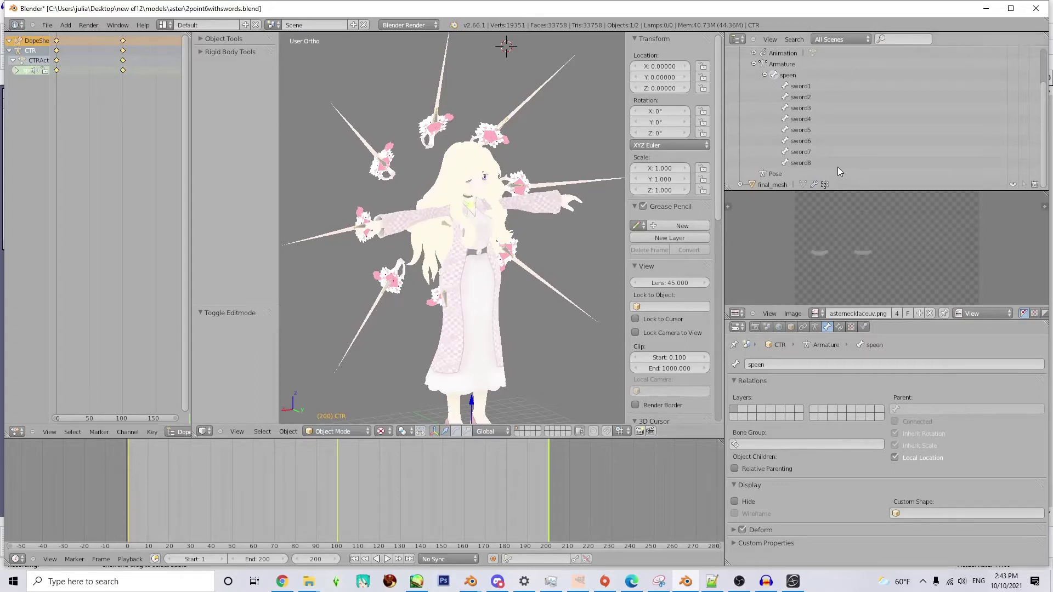
middle_drag(407, 342, 423, 250)
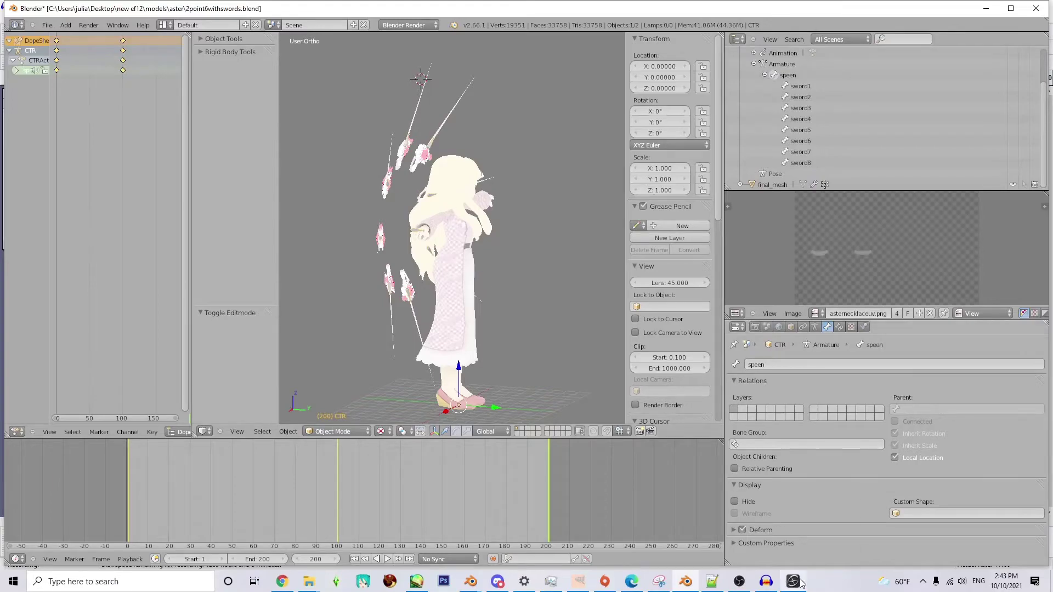
Switch to the Autodesk Softimage Mod Tool with its empty untitled scene
mouse_move(740, 584)
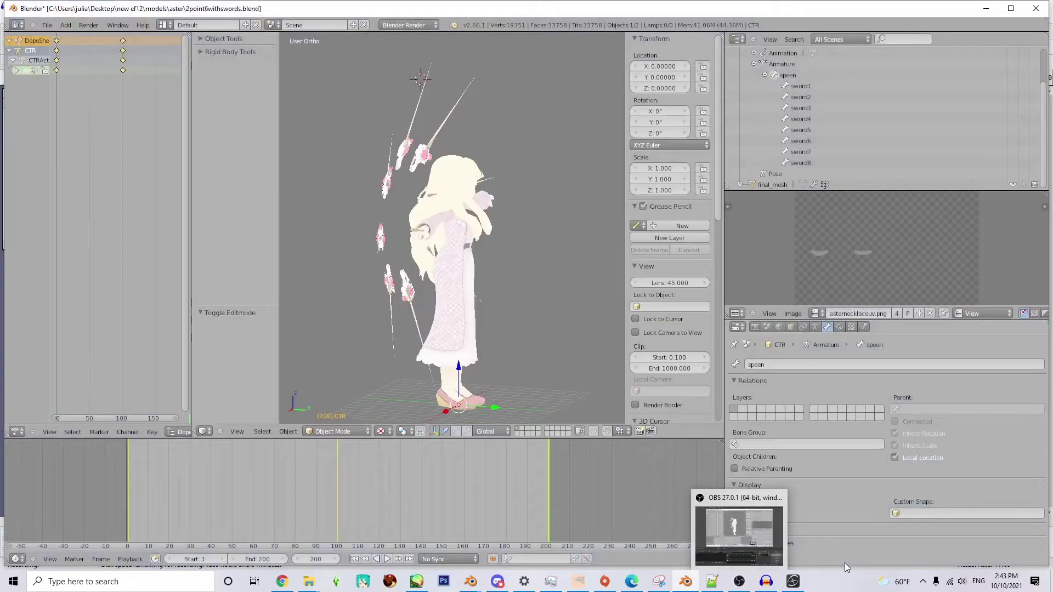
click(793, 581)
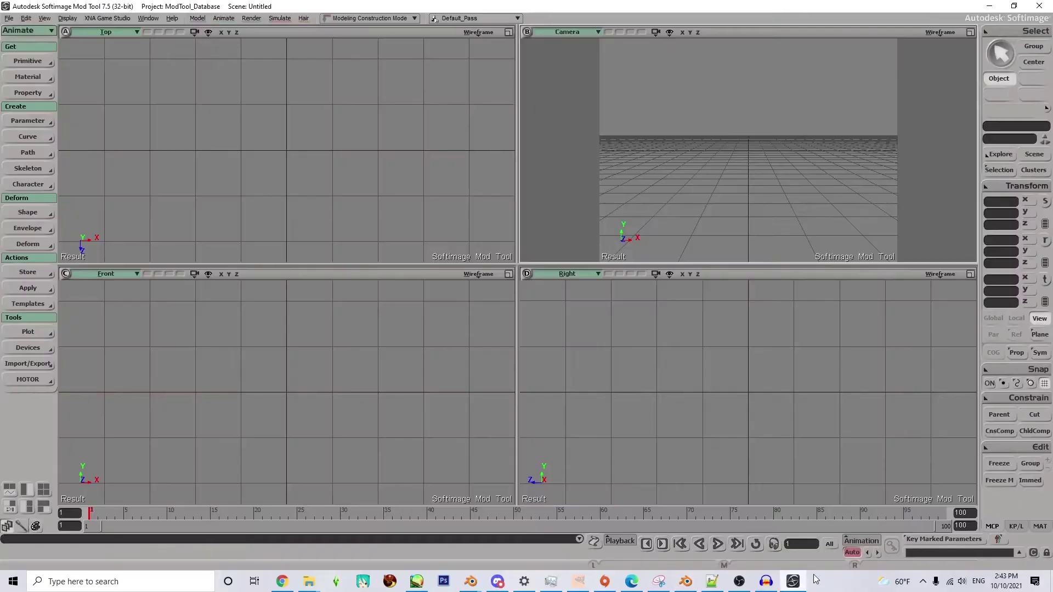
scroll(219, 140, up, 1)
click(9, 19)
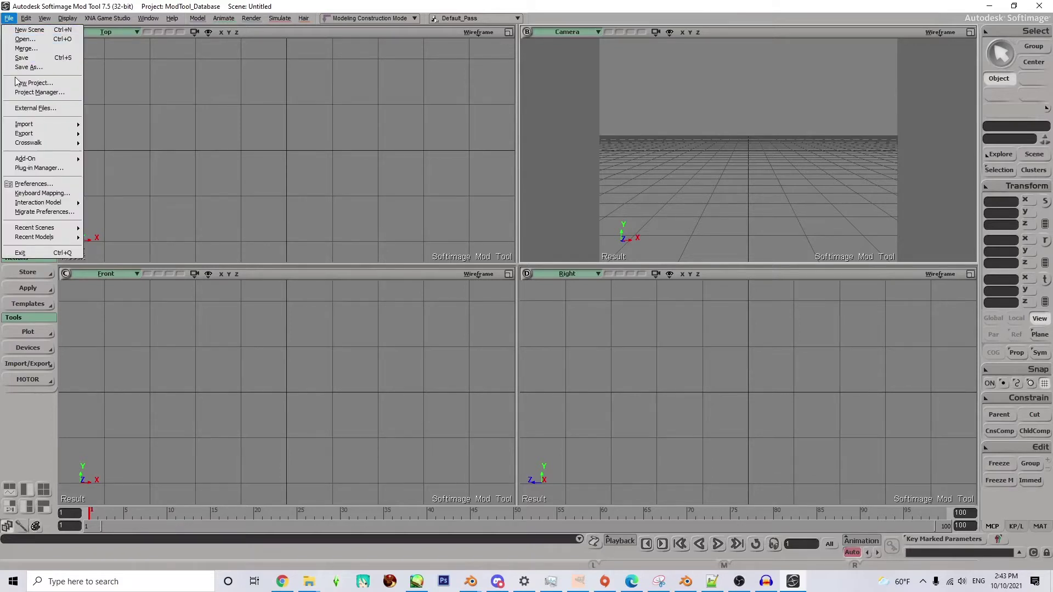
click(36, 41)
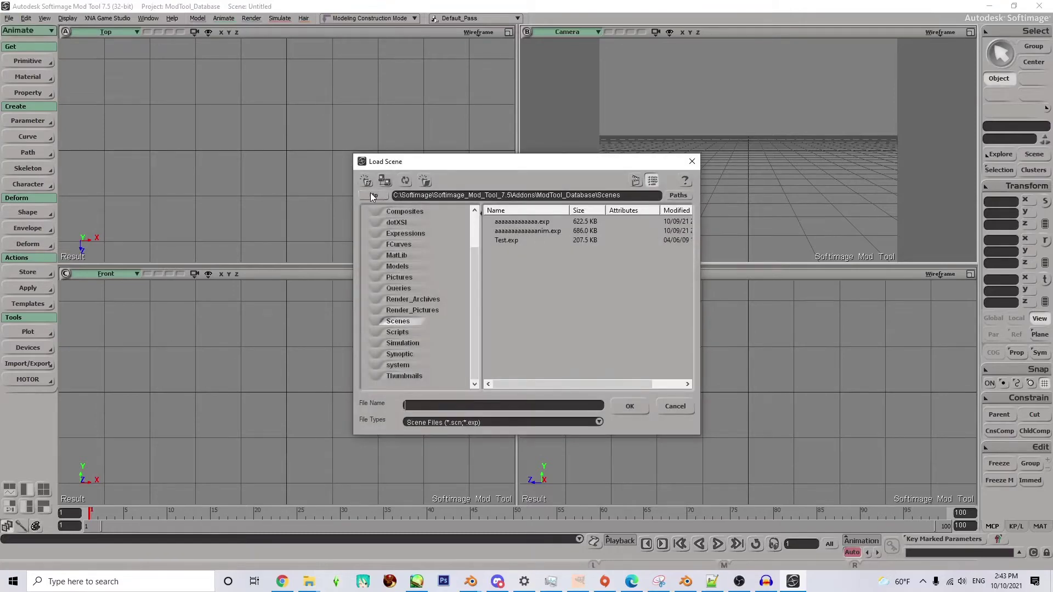
click(366, 181)
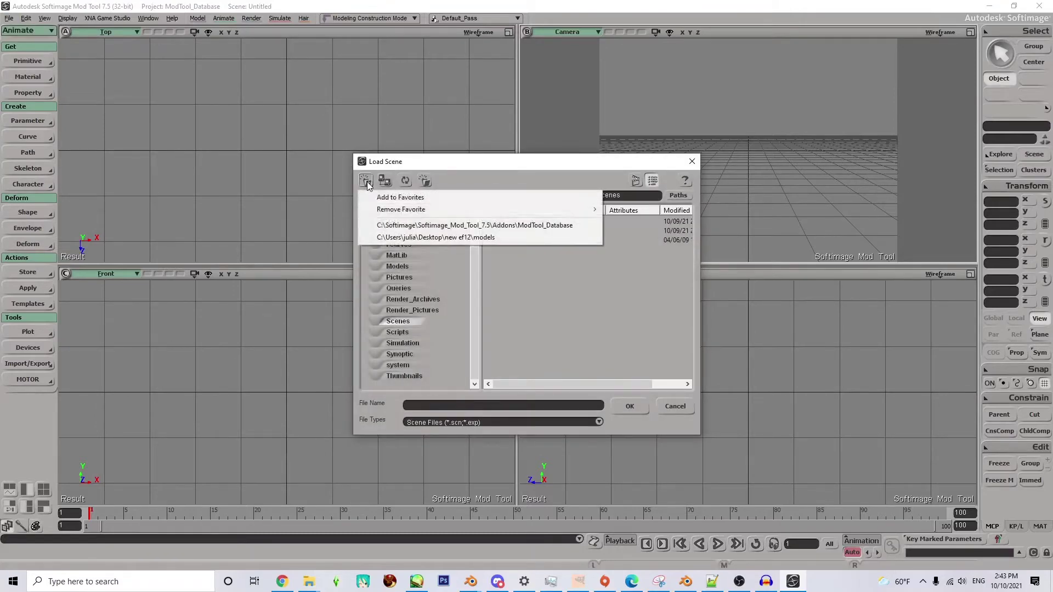
click(404, 239)
double_click(508, 240)
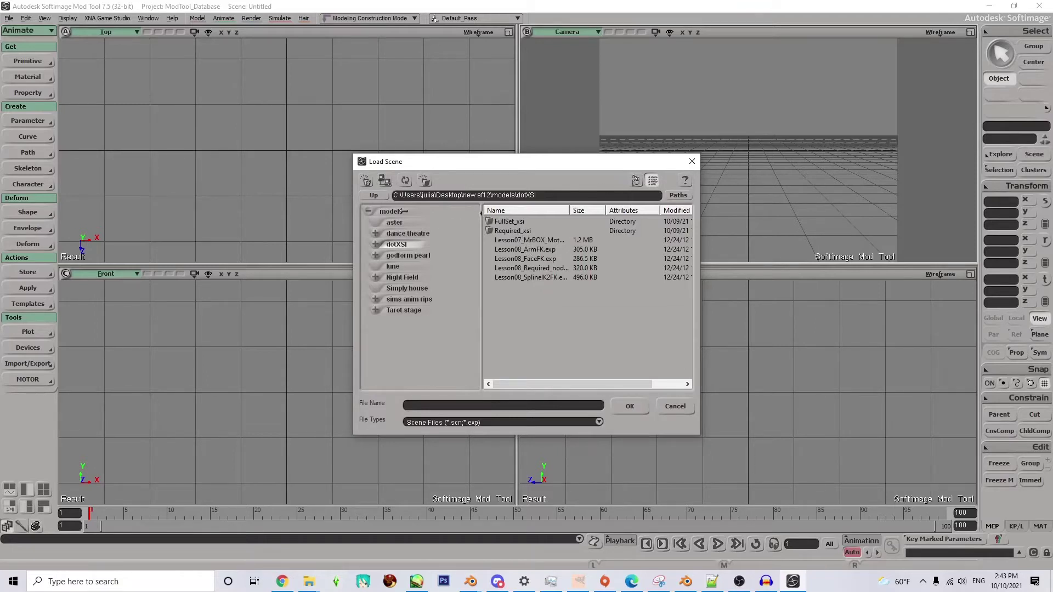
click(377, 196)
click(377, 196)
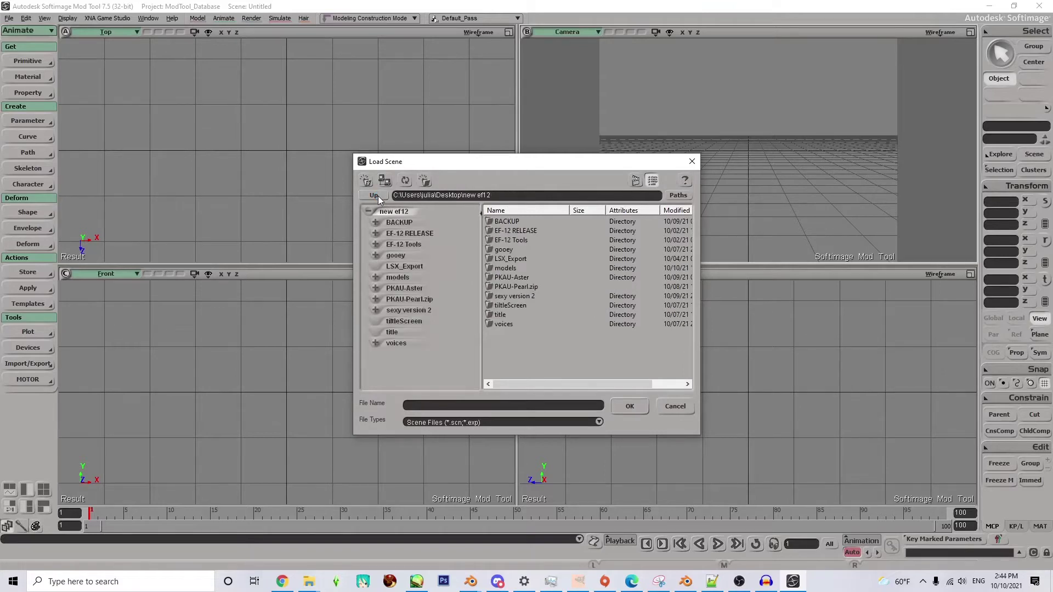
click(629, 405)
Check the contents of the dotXSI models folder in File Explorer, then return to Softimage Mod Tool
mouse_move(309, 581)
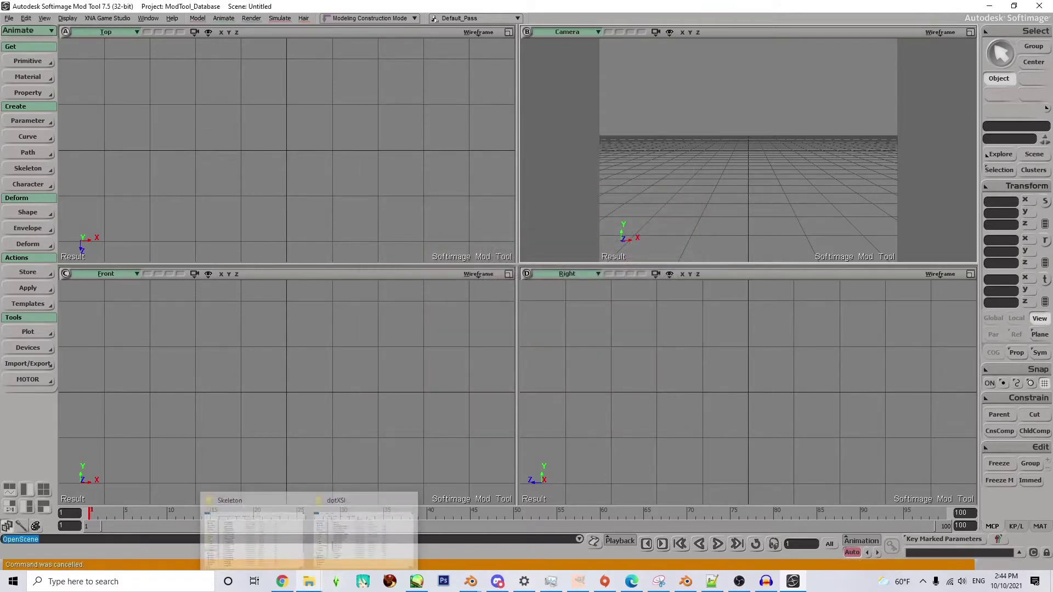
click(362, 535)
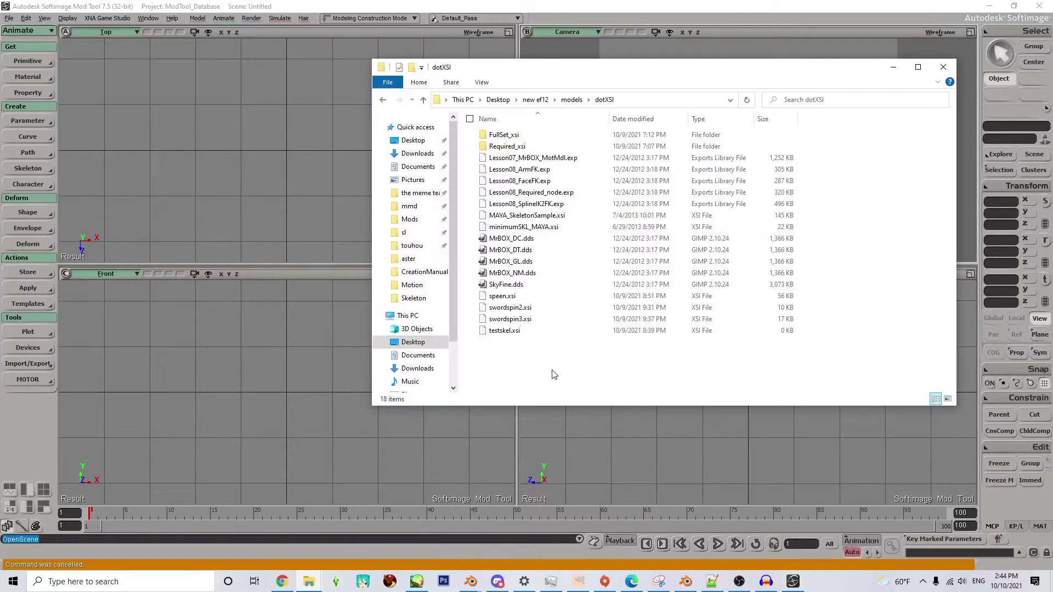
click(247, 178)
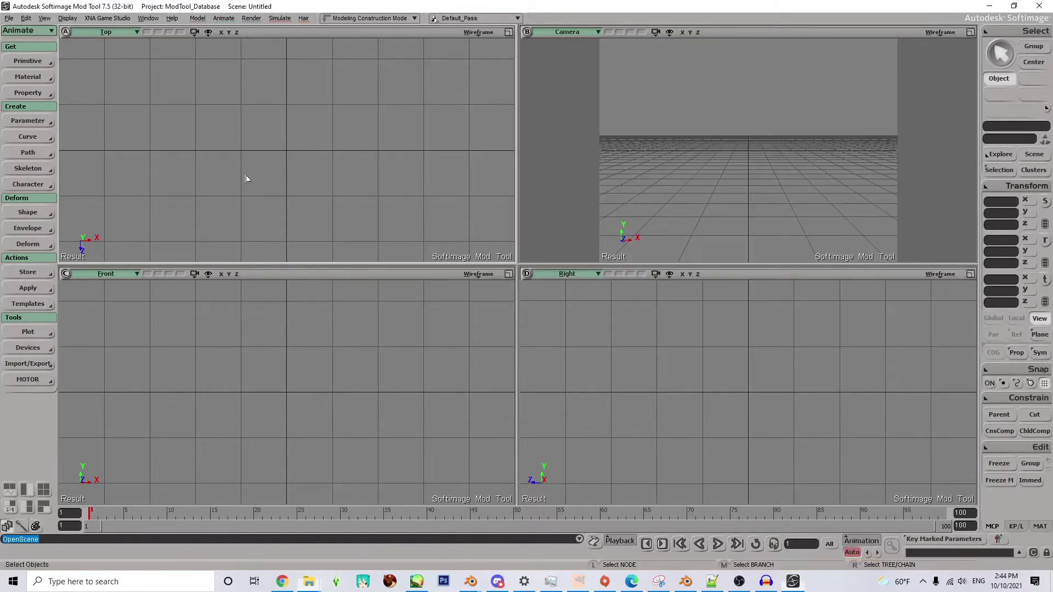
Start a dotXSI import with Animation turned off and Classical Scaling, Material and Texture kept on
click(9, 18)
mouse_move(69, 133)
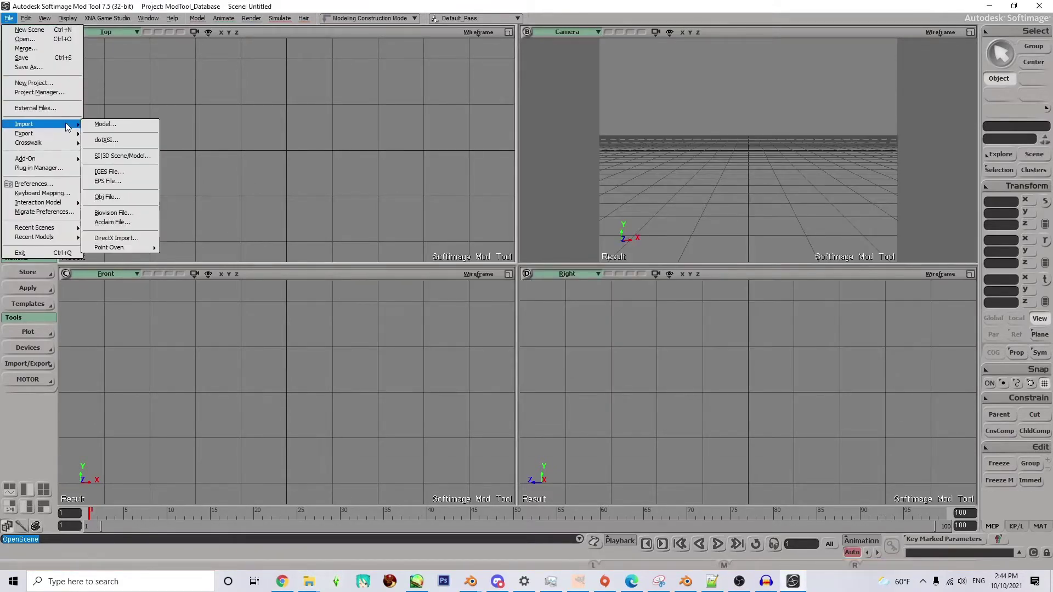
click(98, 140)
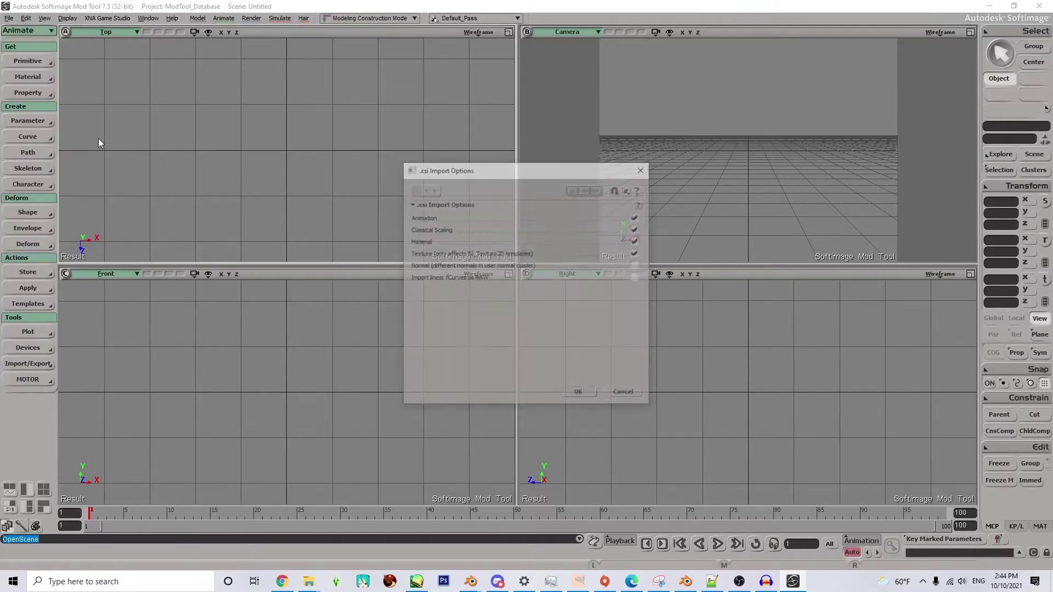
click(636, 216)
click(636, 229)
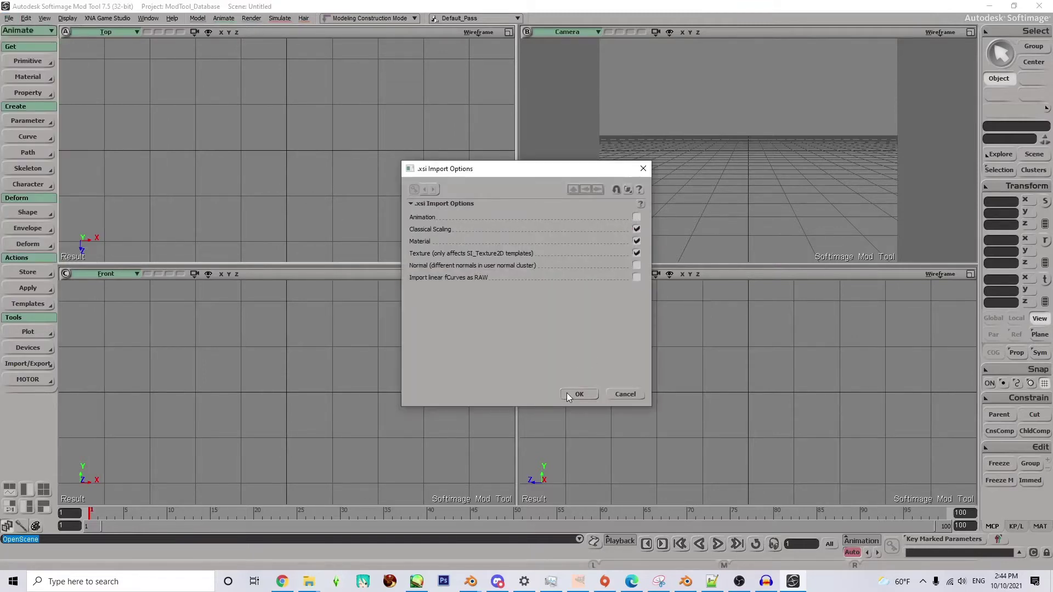
click(573, 394)
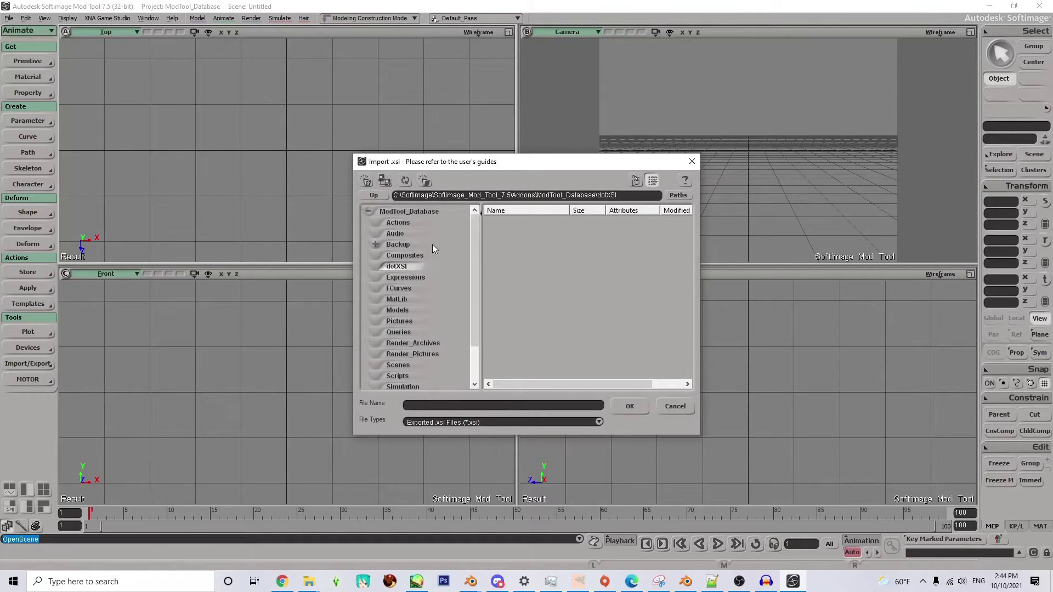
Import MAYA_SkeletonSample.xsi from the dotXSI folder inside the favourite models folder
click(366, 181)
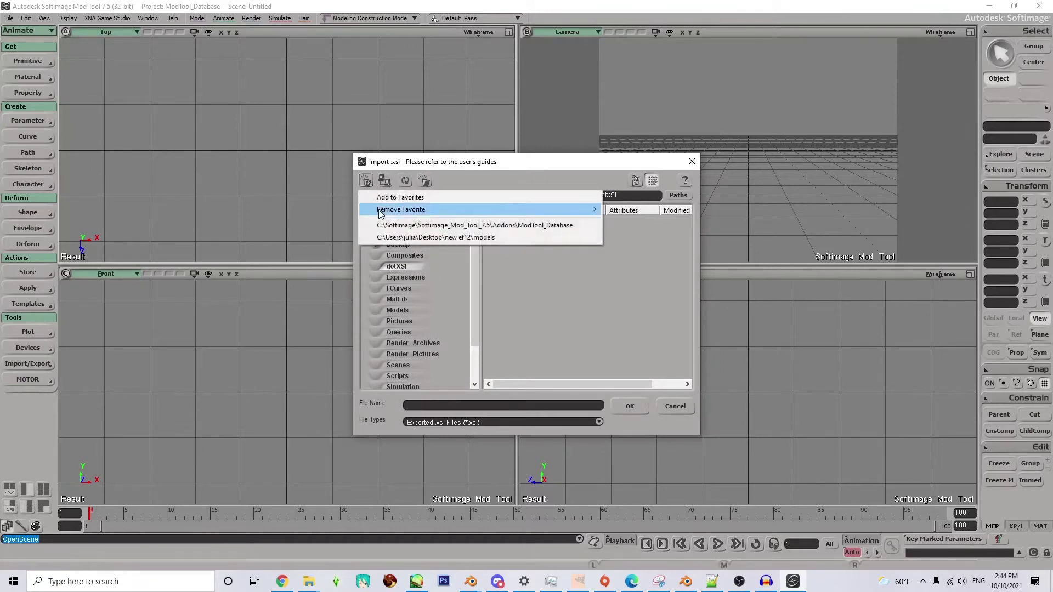
click(399, 237)
double_click(509, 240)
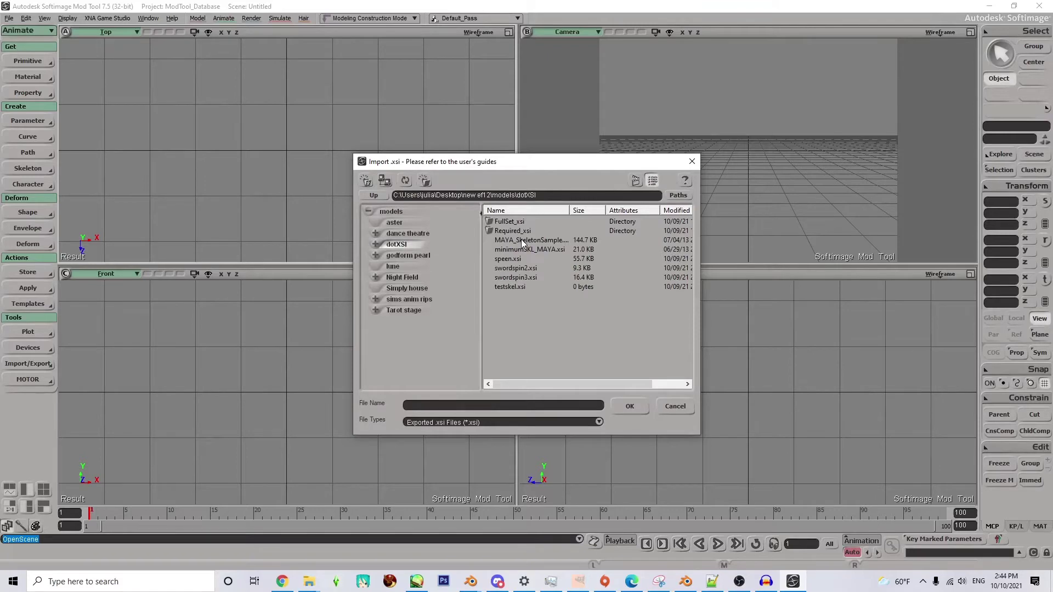
double_click(522, 241)
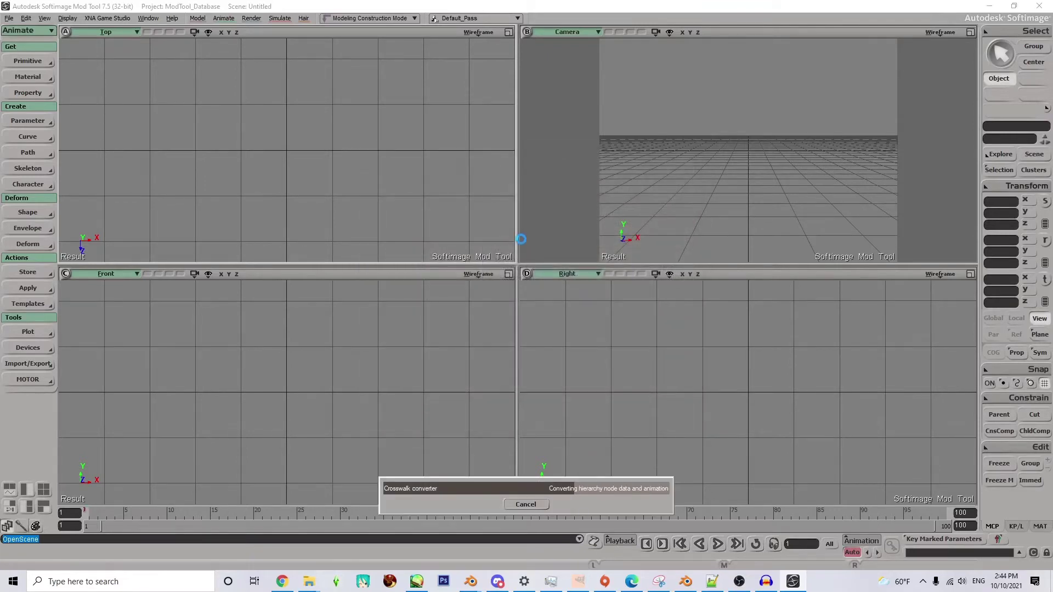
scroll(653, 185, down, 5)
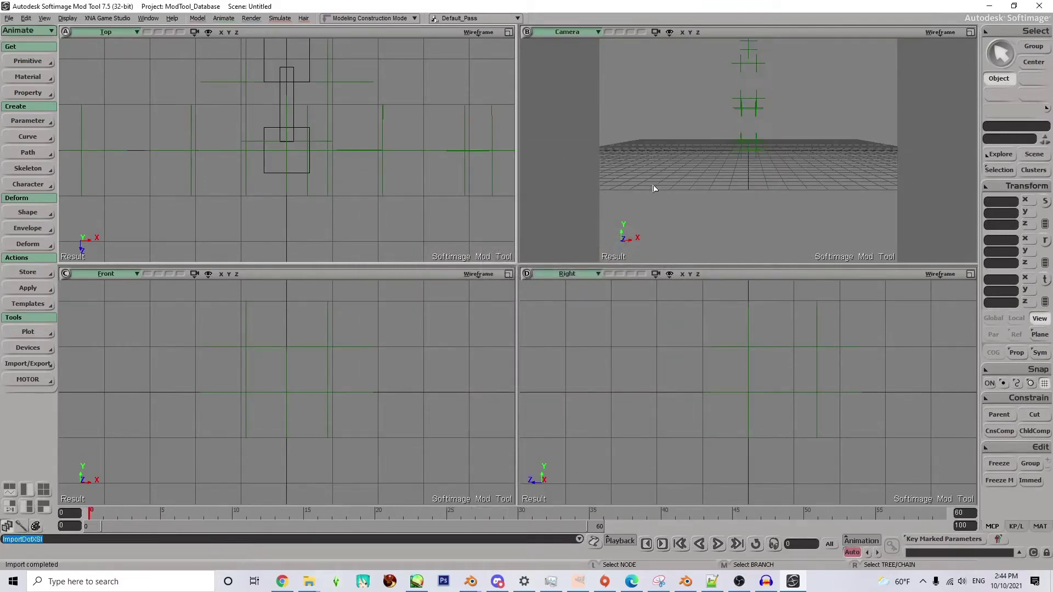
scroll(654, 188, up, 4)
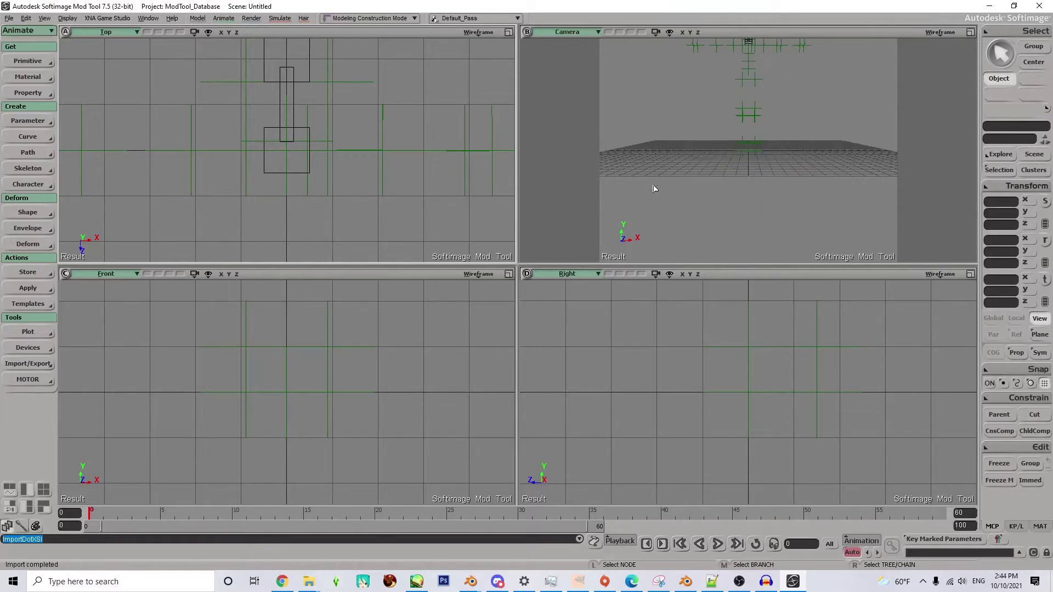
scroll(654, 188, down, 3)
scroll(740, 160, up, 1)
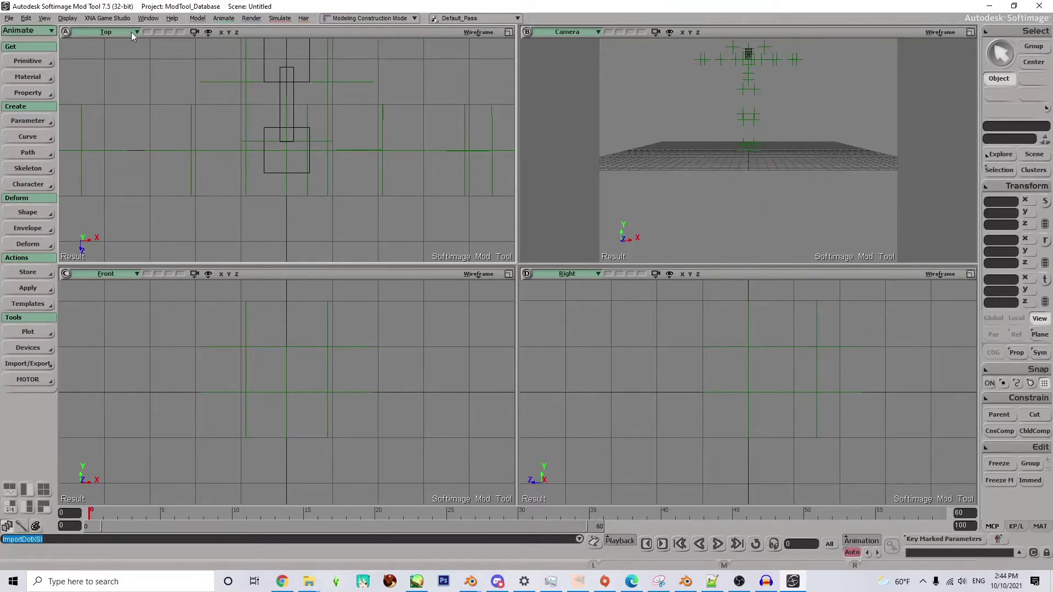
Change the Top viewport to a Schematic view and look over the imported skeleton's node hierarchy
click(132, 33)
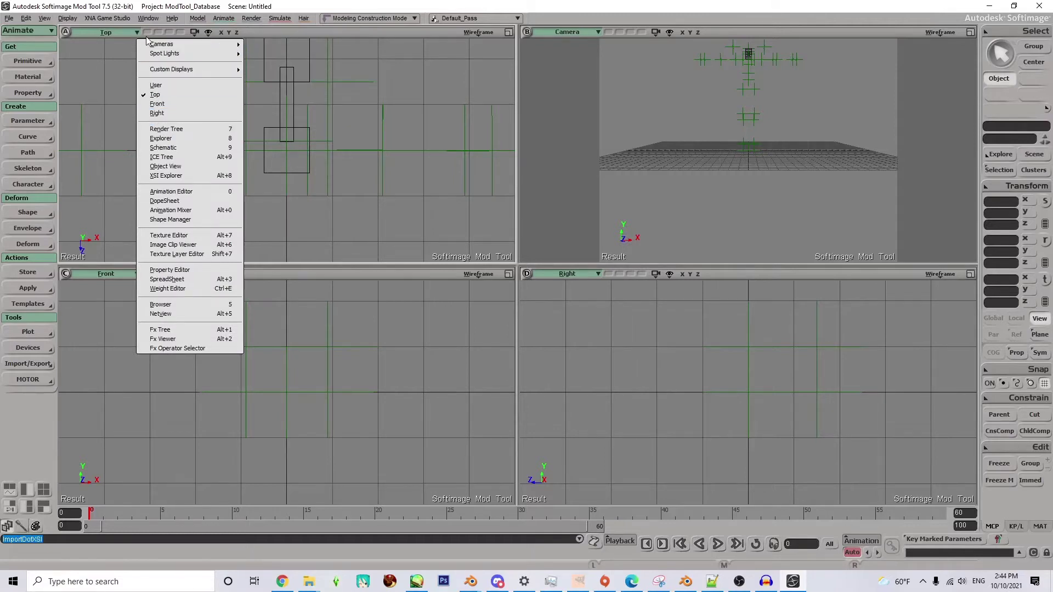
click(181, 148)
scroll(250, 156, up, 5)
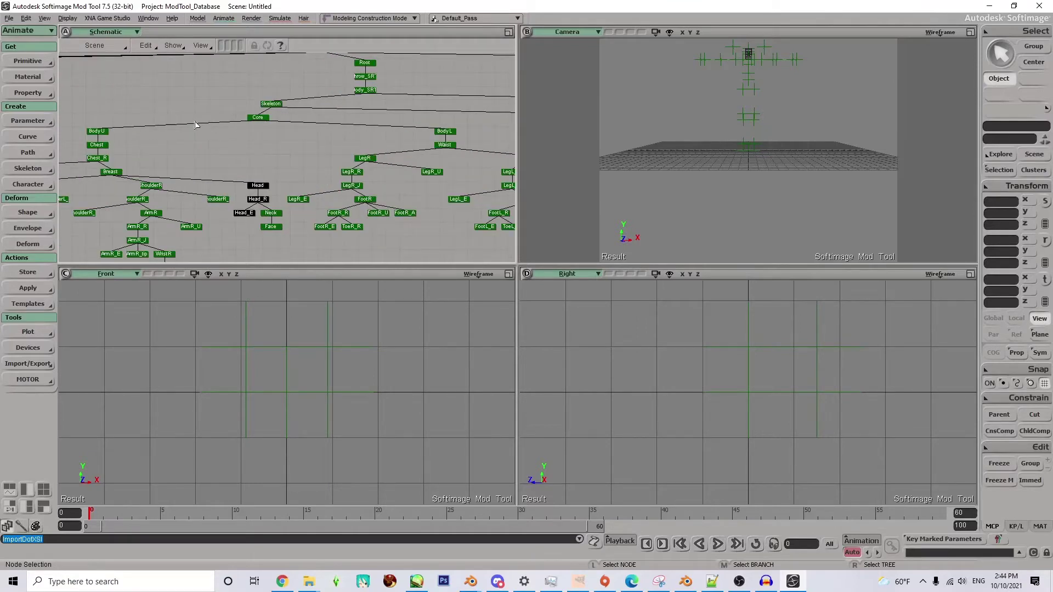
scroll(406, 200, down, 1)
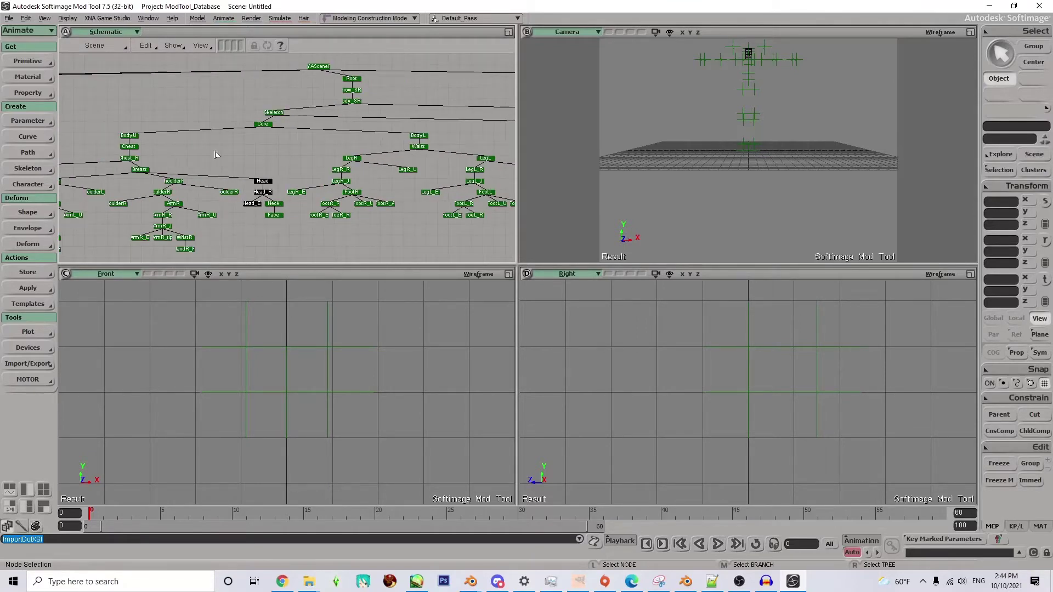
key(z)
drag(214, 148, 383, 165)
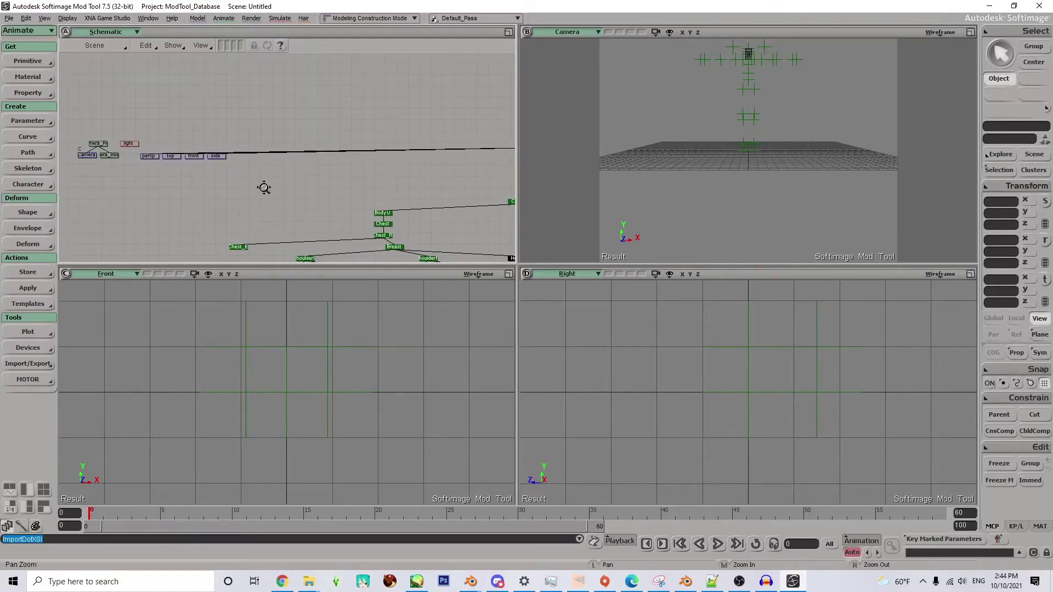
scroll(258, 188, up, 3)
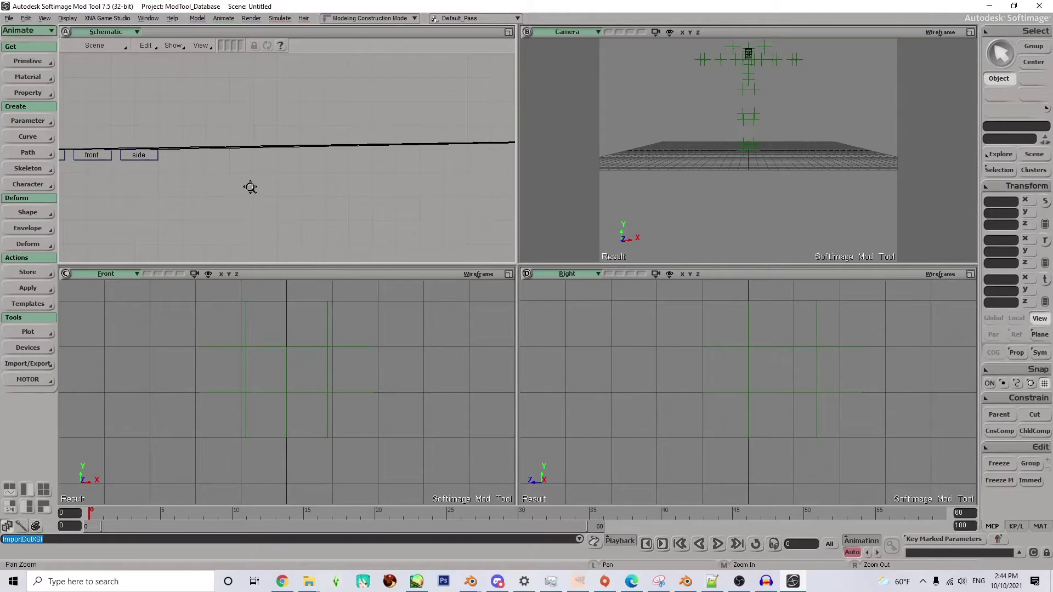
scroll(250, 187, down, 4)
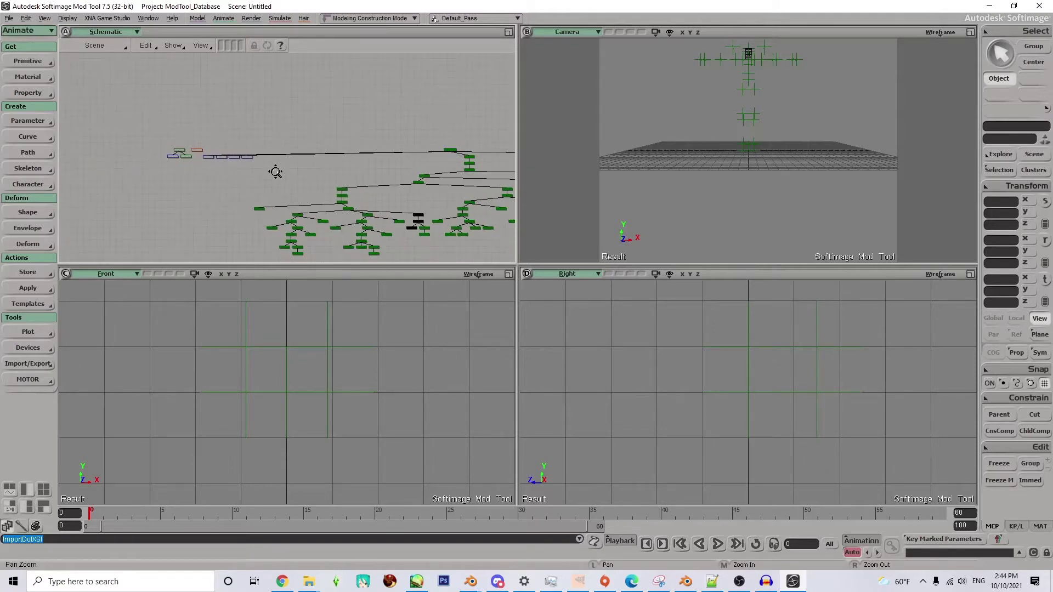
Examine the MAYASceneRoot branch of the skeleton in the Schematic view and the skeleton's nulls in the Camera view
scroll(275, 171, up, 2)
drag(347, 171, 251, 120)
drag(383, 153, 289, 134)
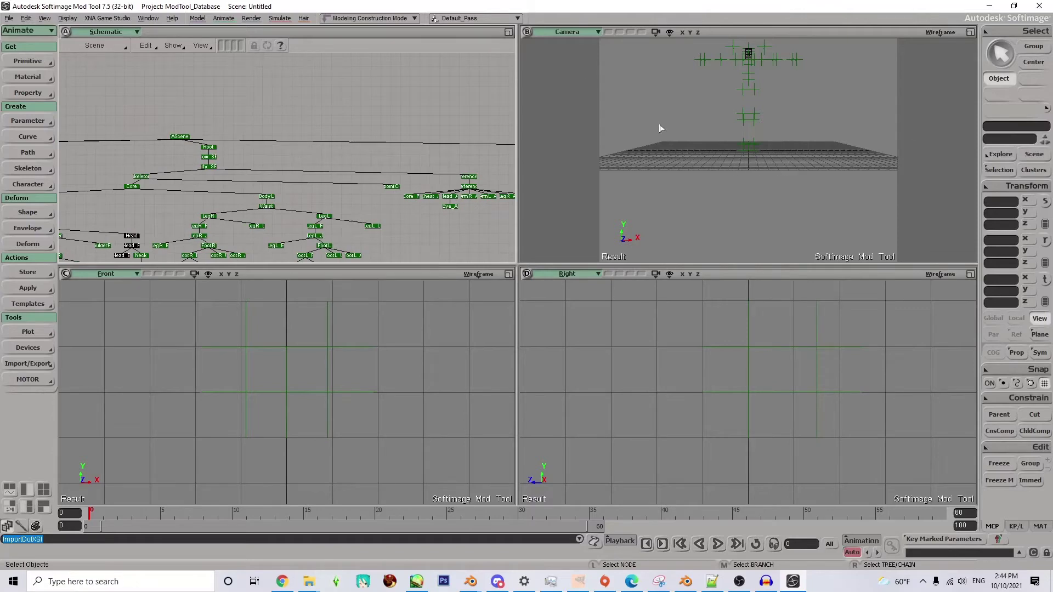
drag(737, 134, 731, 165)
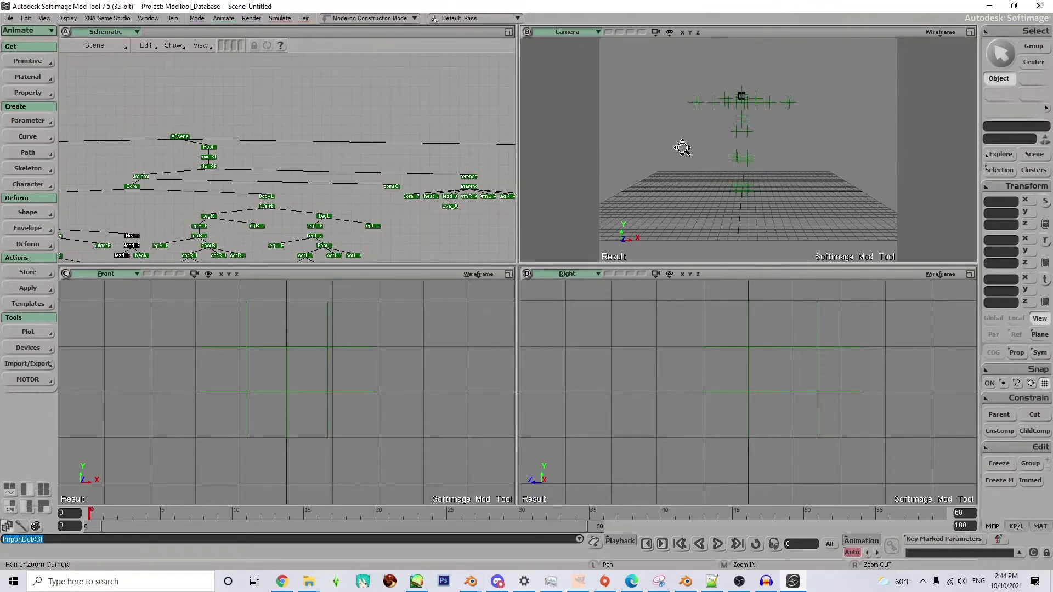
key(o)
drag(705, 157, 725, 167)
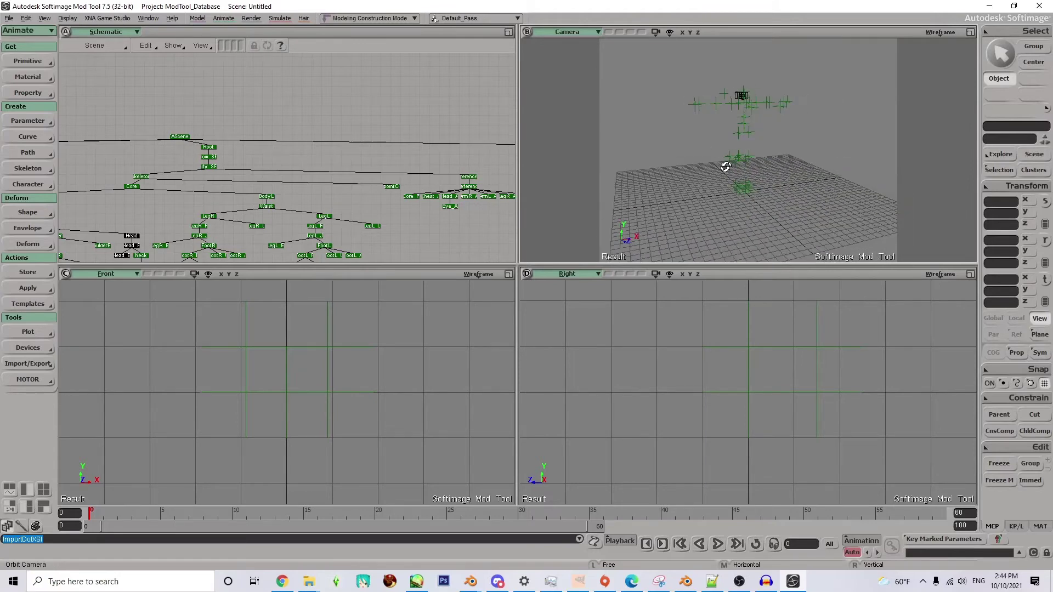
drag(296, 106, 392, 77)
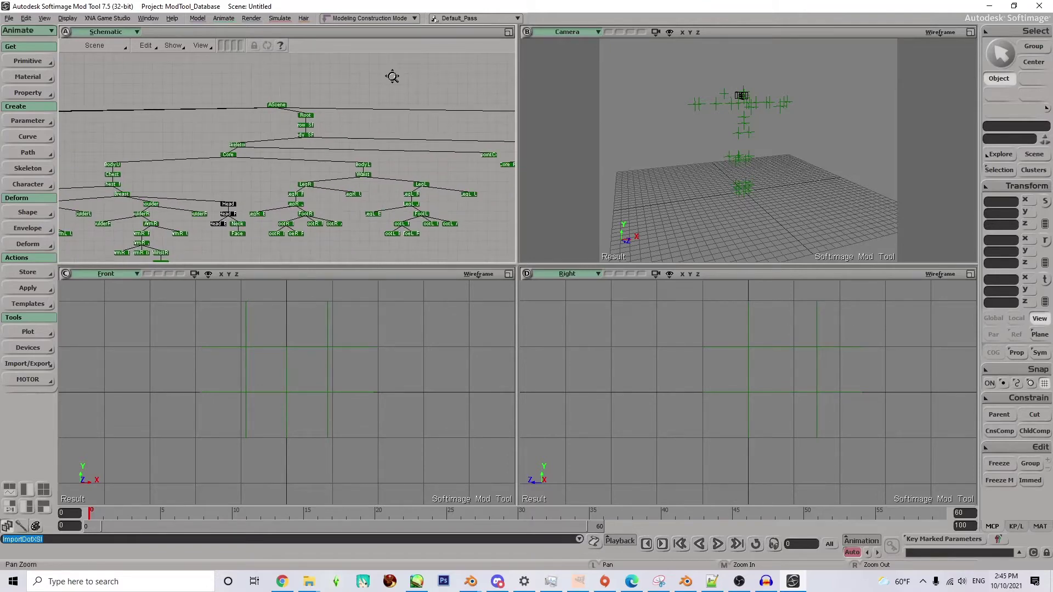
drag(181, 117, 296, 164)
drag(344, 116, 126, 165)
Import swordhalotut.xsi from the aster folder inside models as dotXSI, keeping the current import options
click(9, 20)
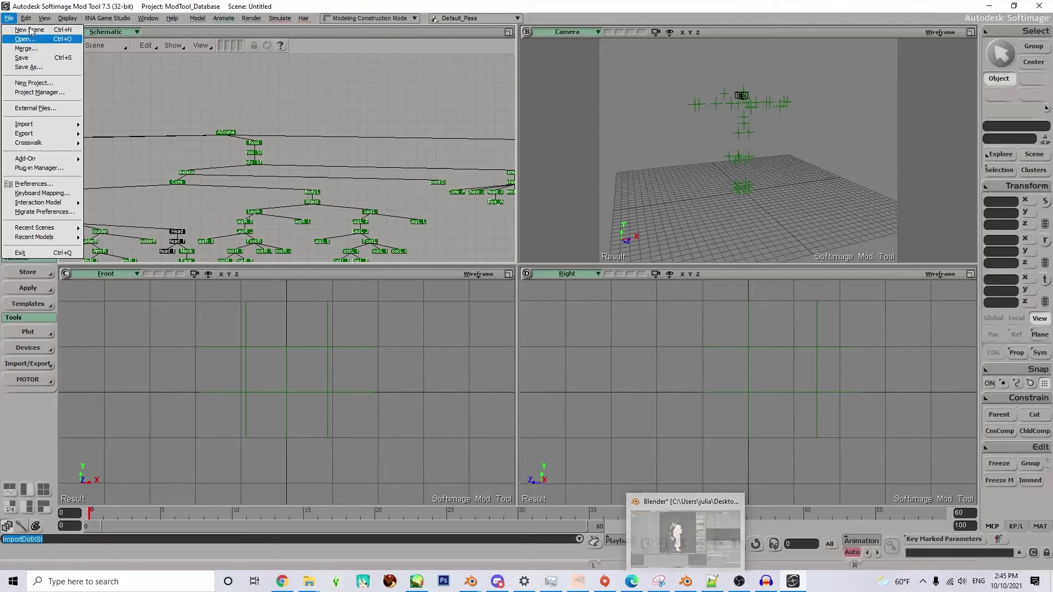
mouse_move(25, 19)
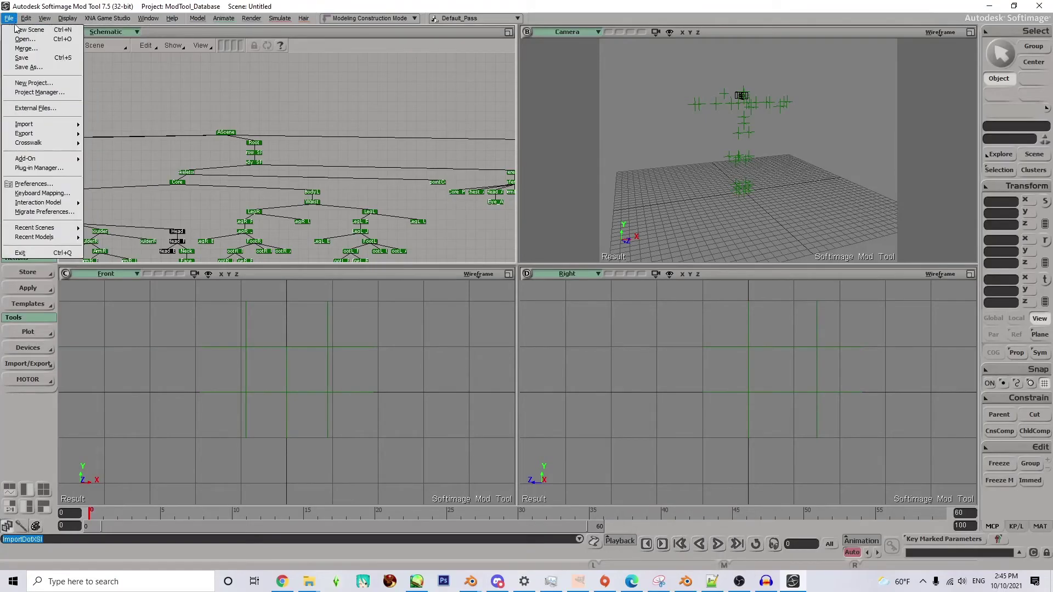
mouse_move(67, 124)
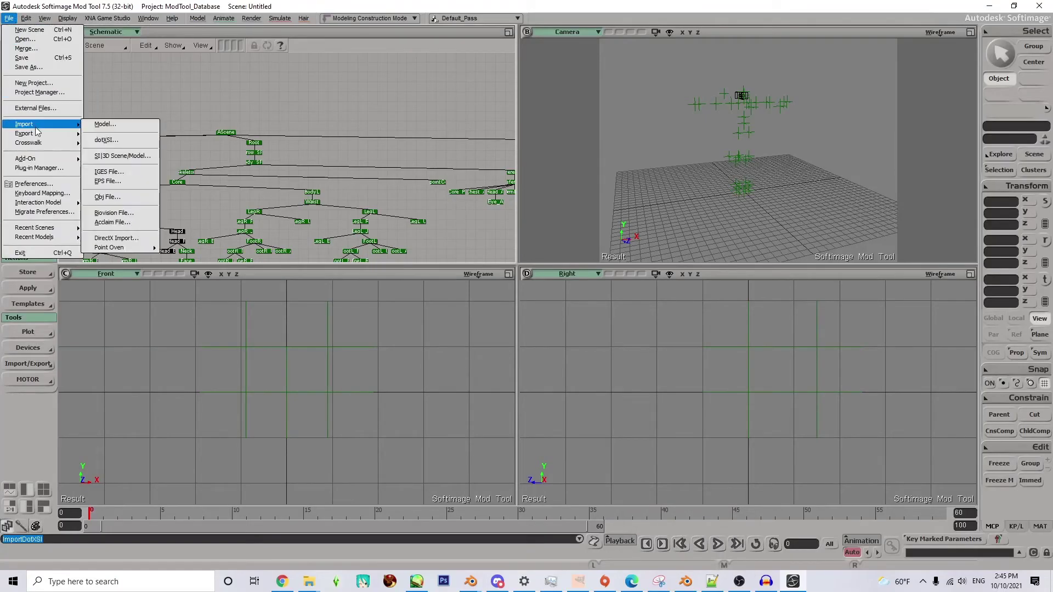
click(91, 140)
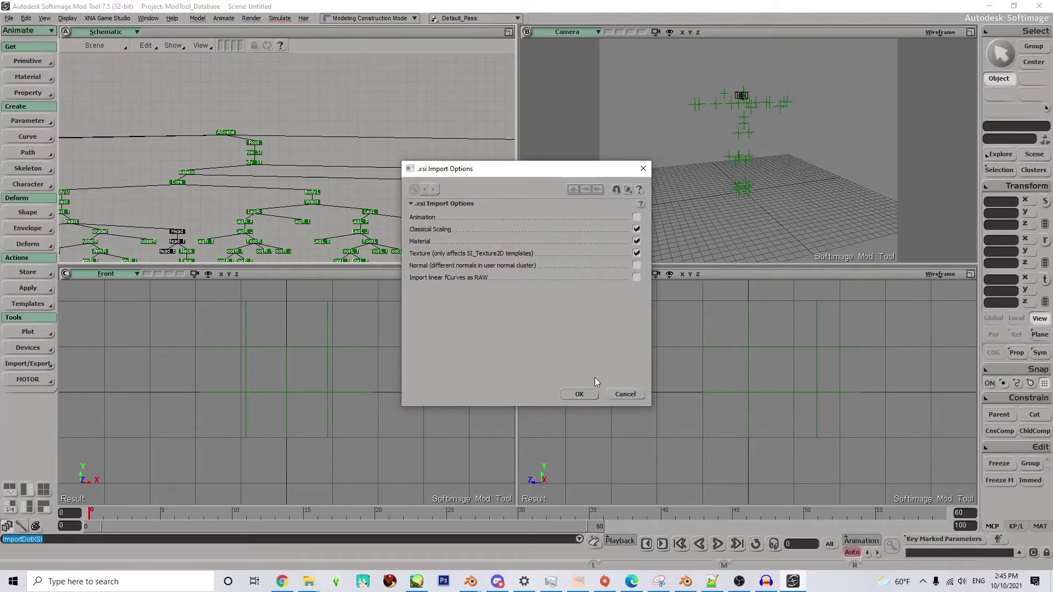
click(582, 393)
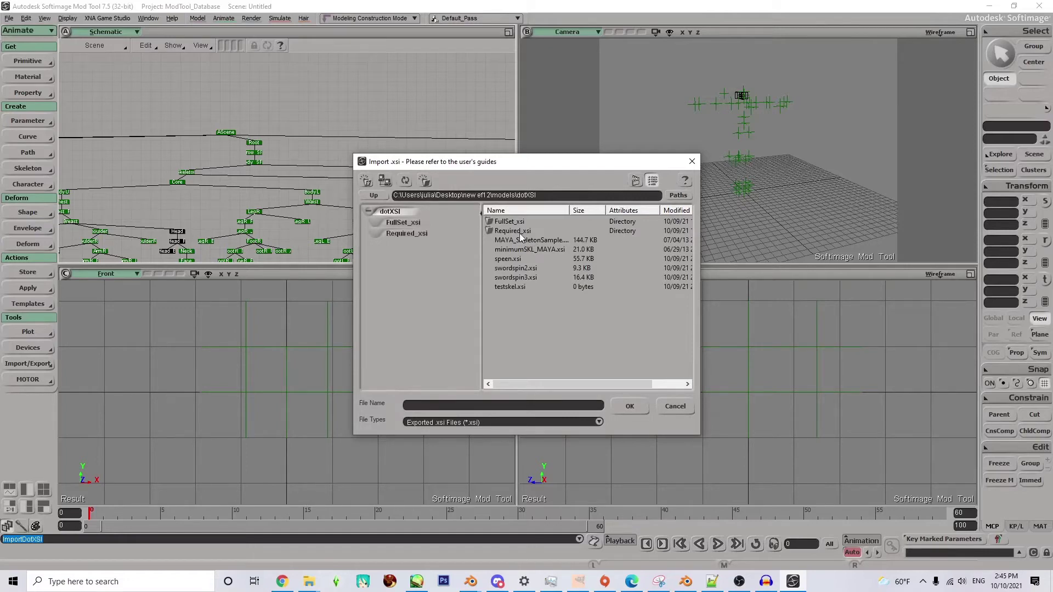
click(373, 196)
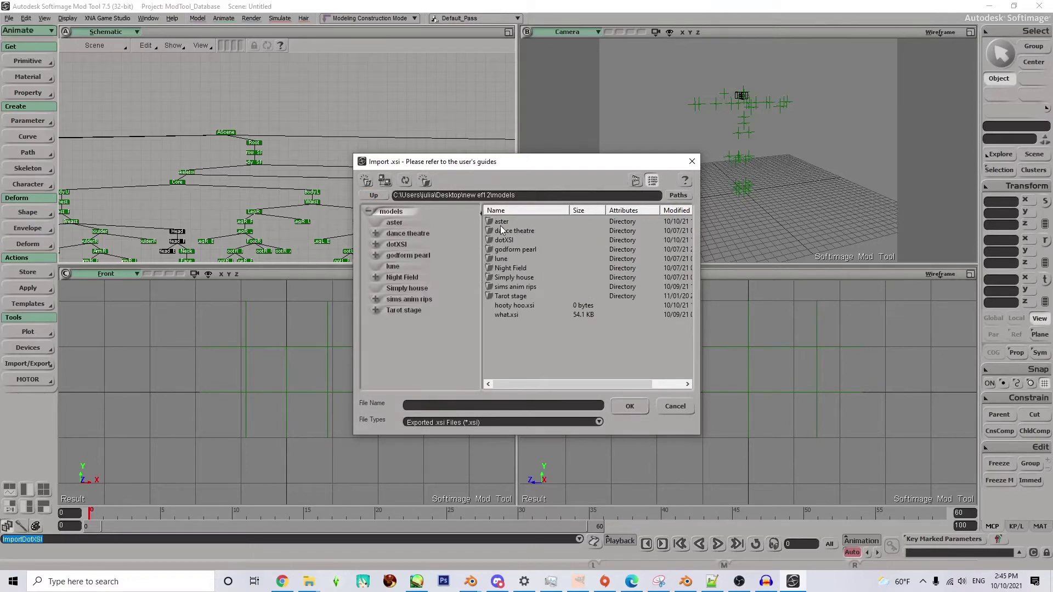
double_click(501, 225)
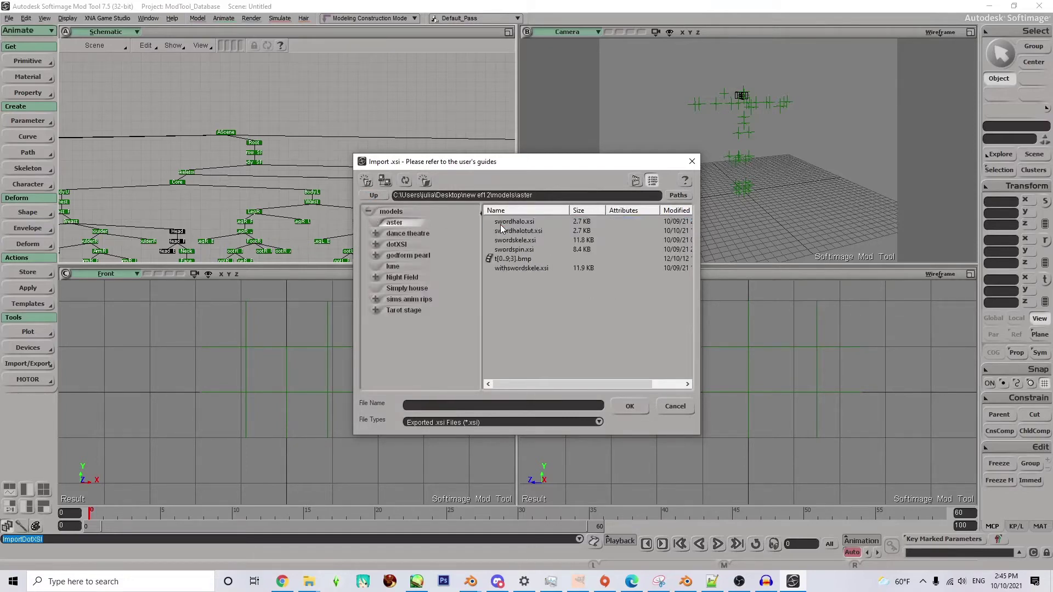
double_click(547, 232)
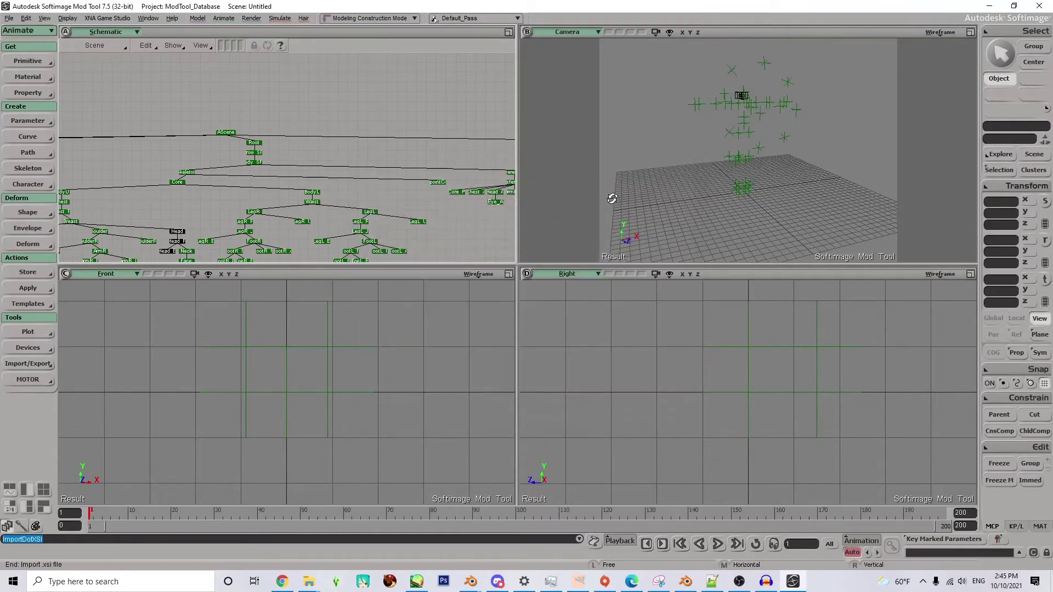
Look over the imported sword nulls in the Camera view and the speen node with its sword children in the Schematic
drag(612, 199, 658, 184)
scroll(319, 101, down, 5)
key(z)
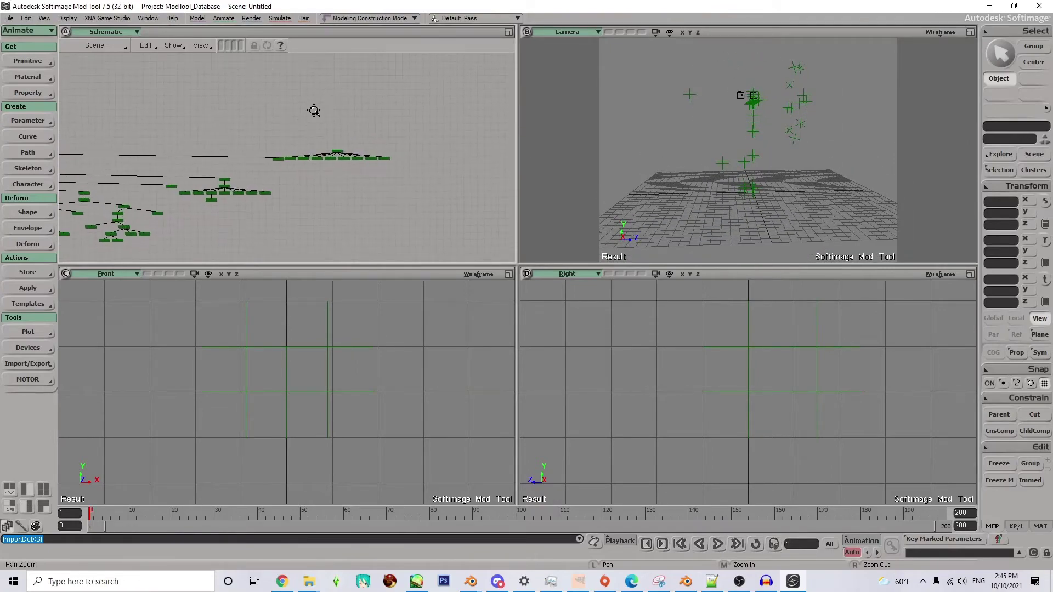
scroll(307, 104, up, 5)
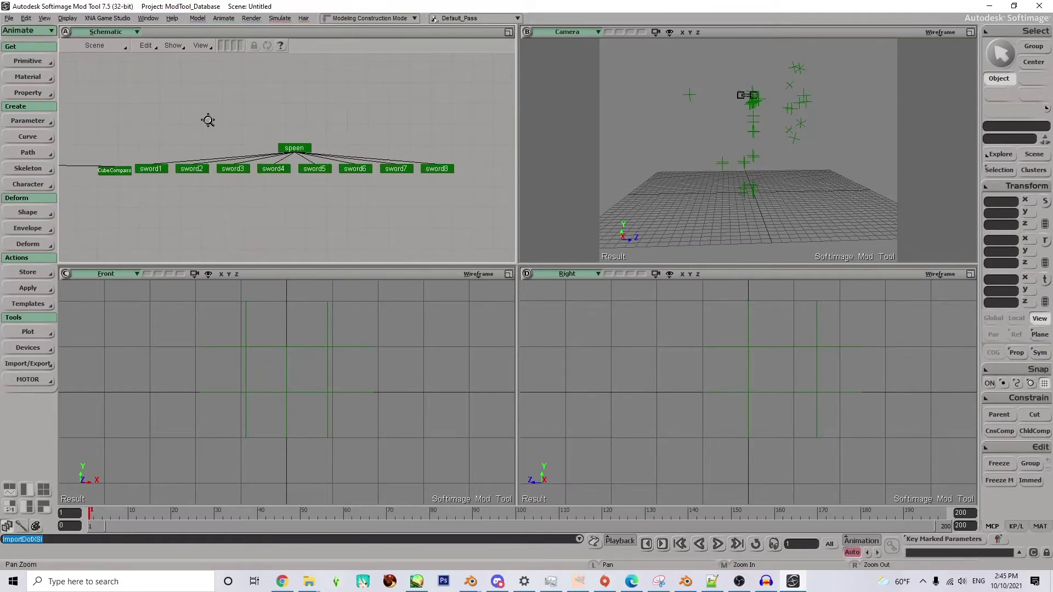
drag(208, 120, 240, 103)
Change the Schematic viewport to an Explorer view and expand the Scene down to the children of Scene_Root
click(137, 32)
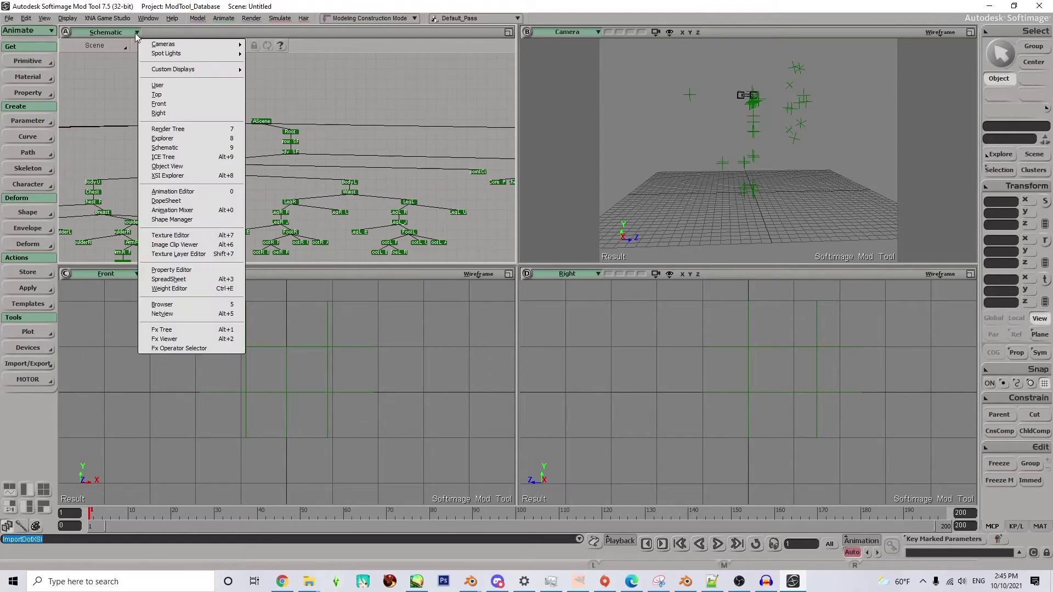
click(189, 138)
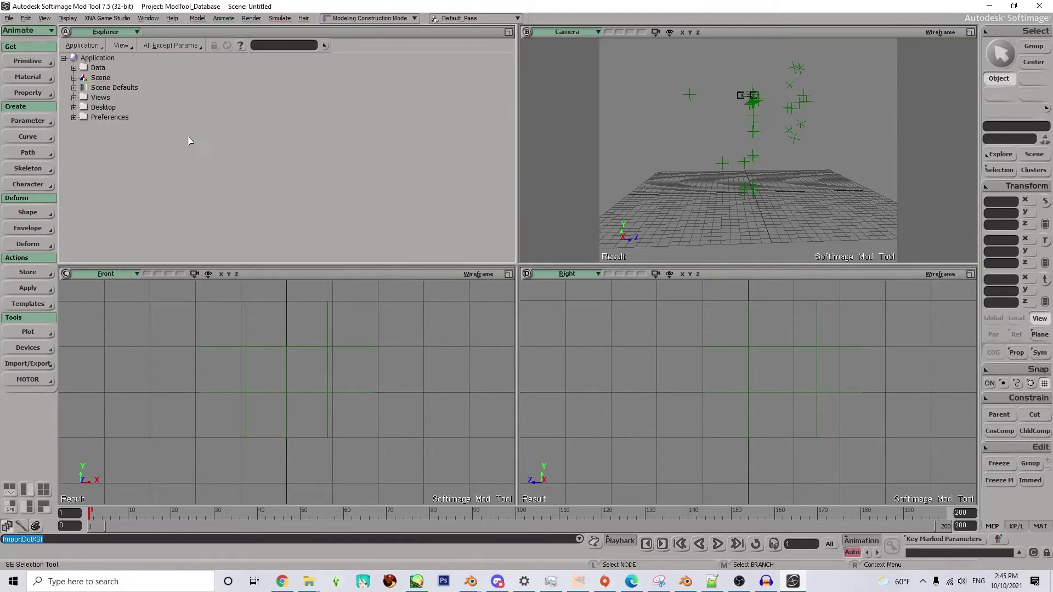
click(74, 77)
click(84, 88)
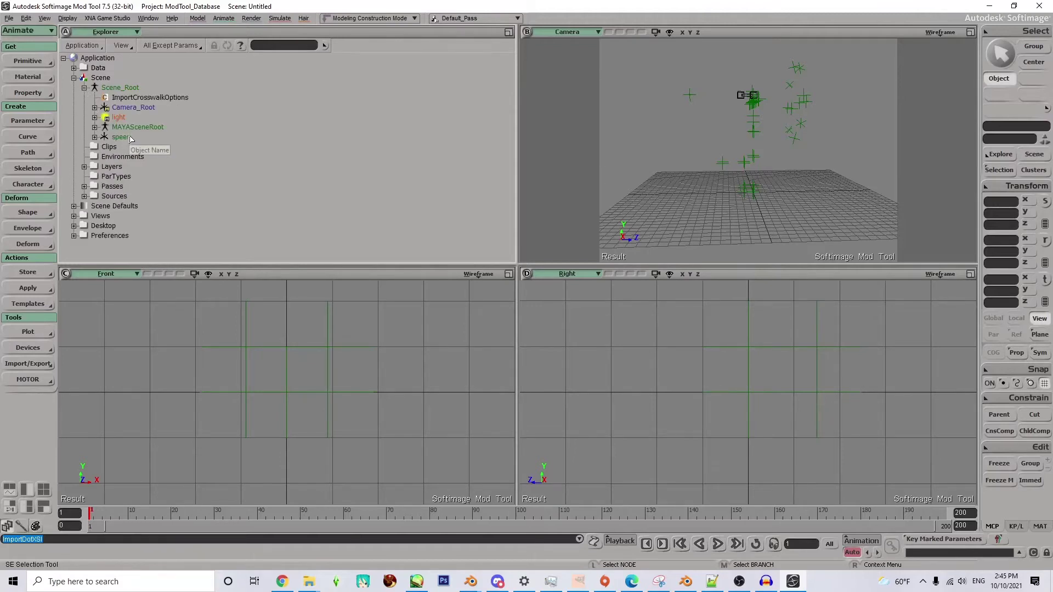
Expand MAYASceneRoot in the Explorer down through Root and Throw_SRT to the children of Body_SRT
click(95, 127)
scroll(101, 142, down, 1)
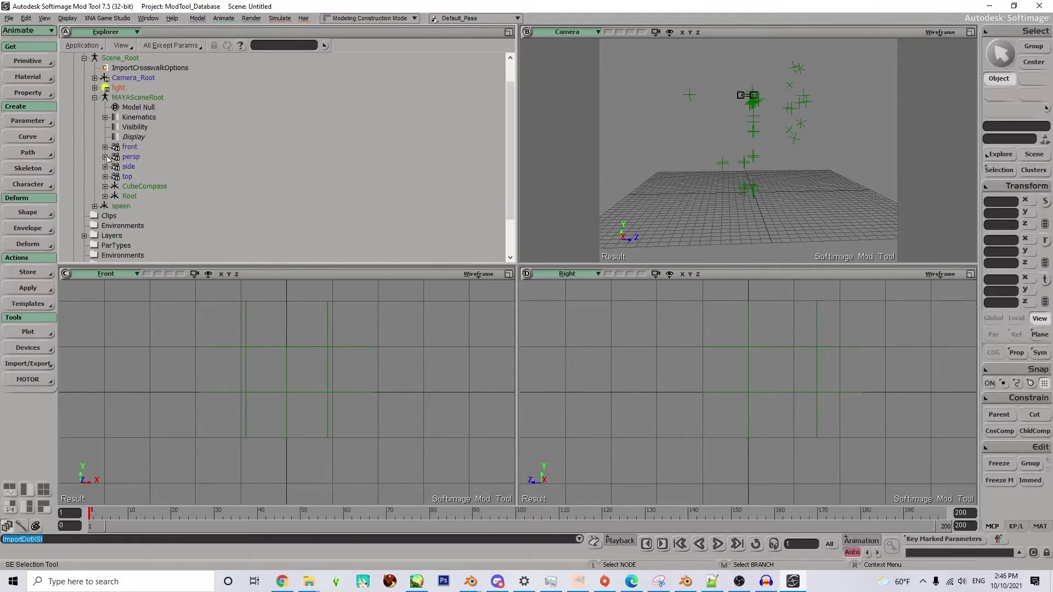
click(104, 196)
scroll(112, 196, down, 3)
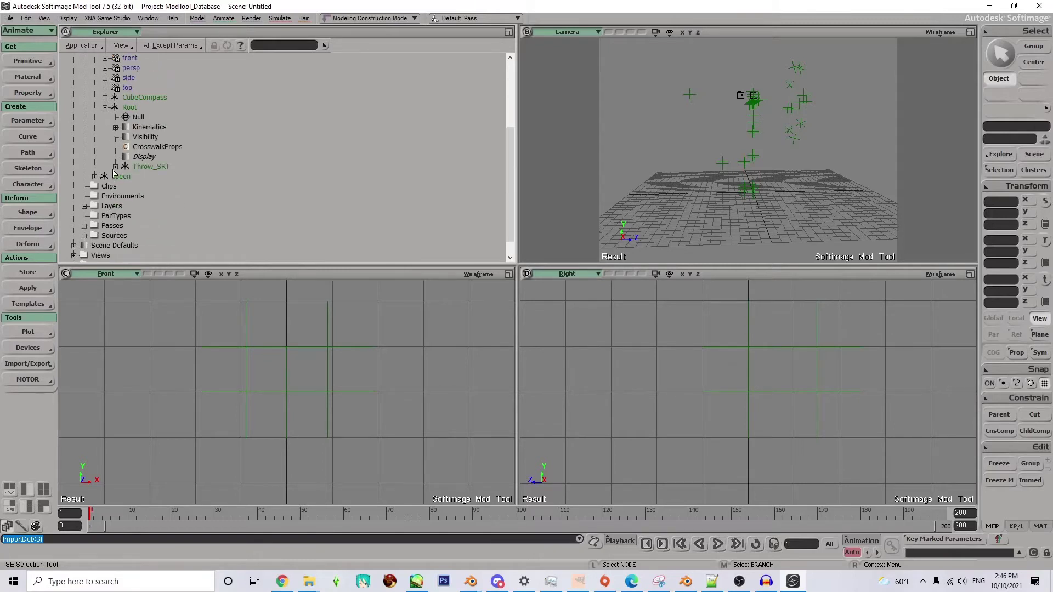
click(115, 166)
click(126, 225)
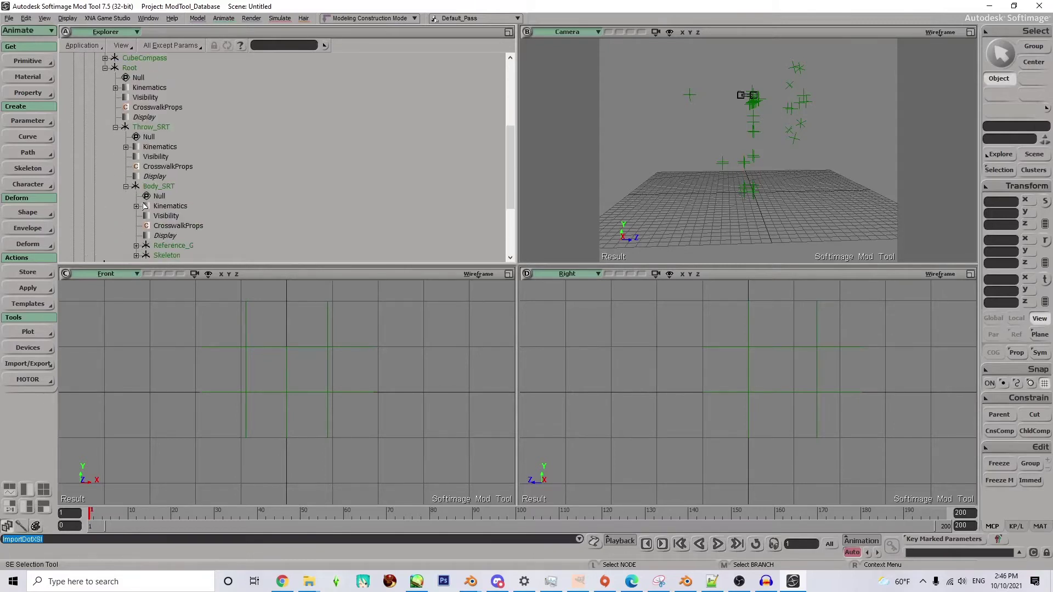
scroll(144, 205, down, 2)
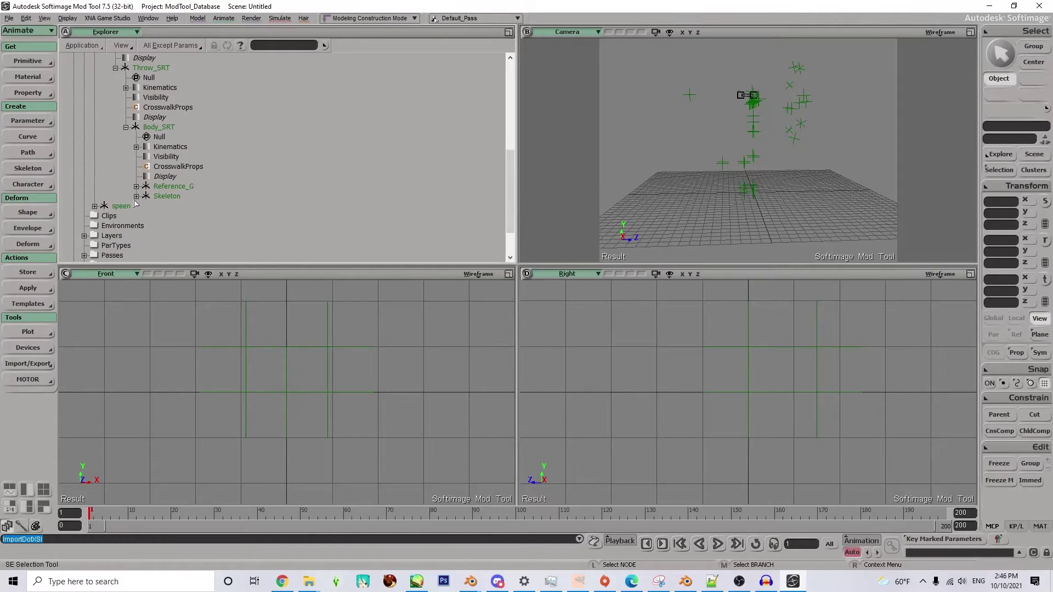
Expand Skeleton, Core, BodyU, Chest, Chest_R and Breast, and parent the speen node under Breast
click(136, 196)
click(148, 187)
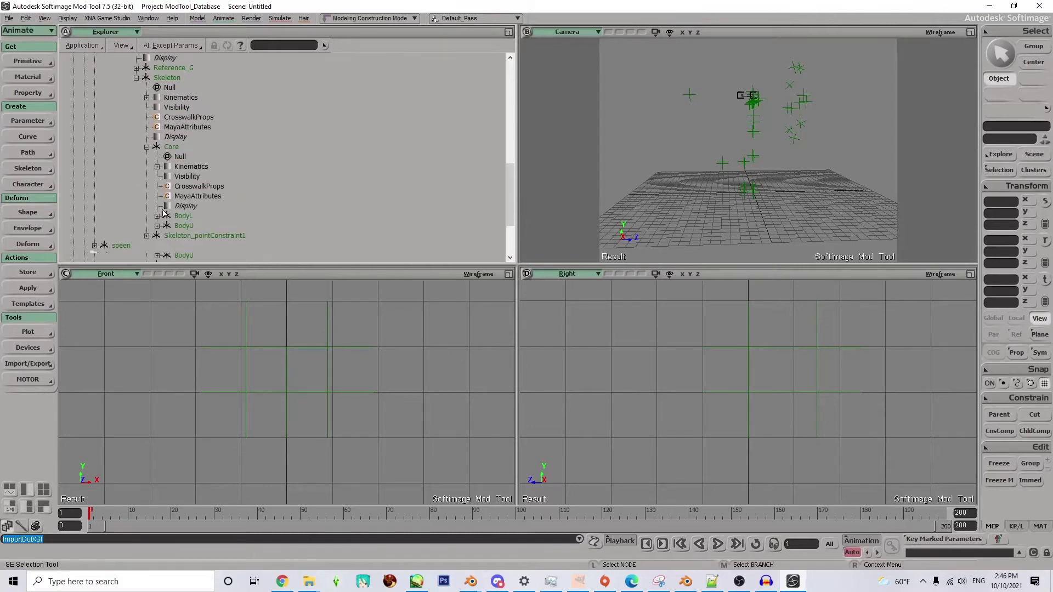
click(157, 166)
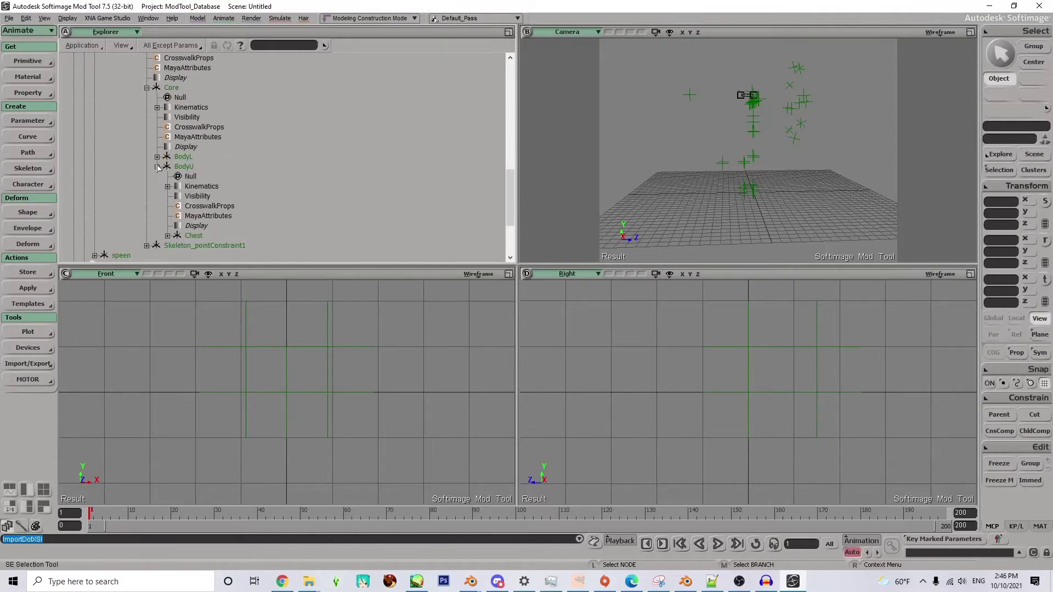
click(167, 206)
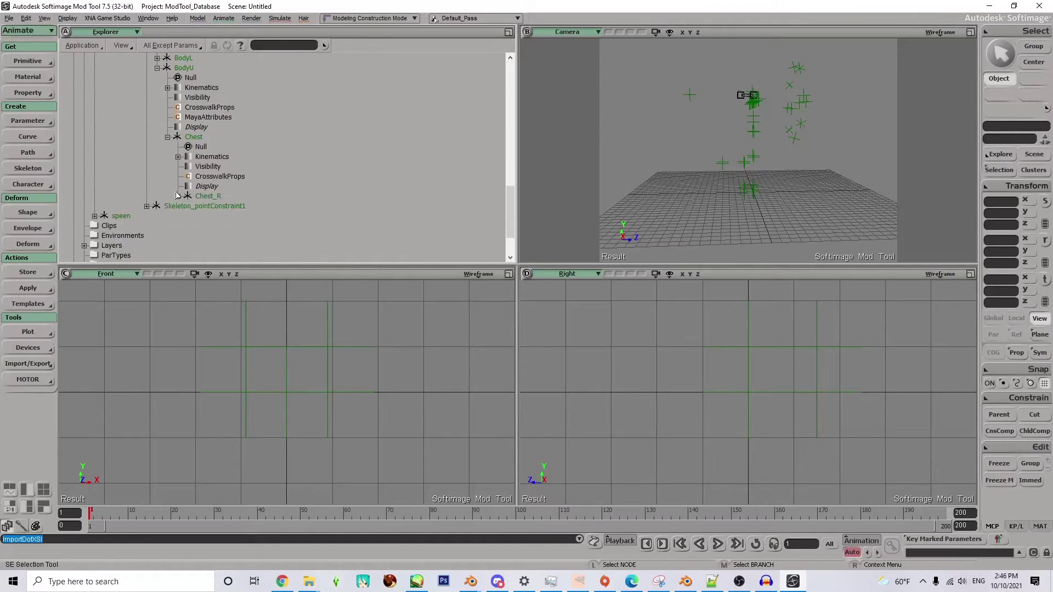
click(178, 207)
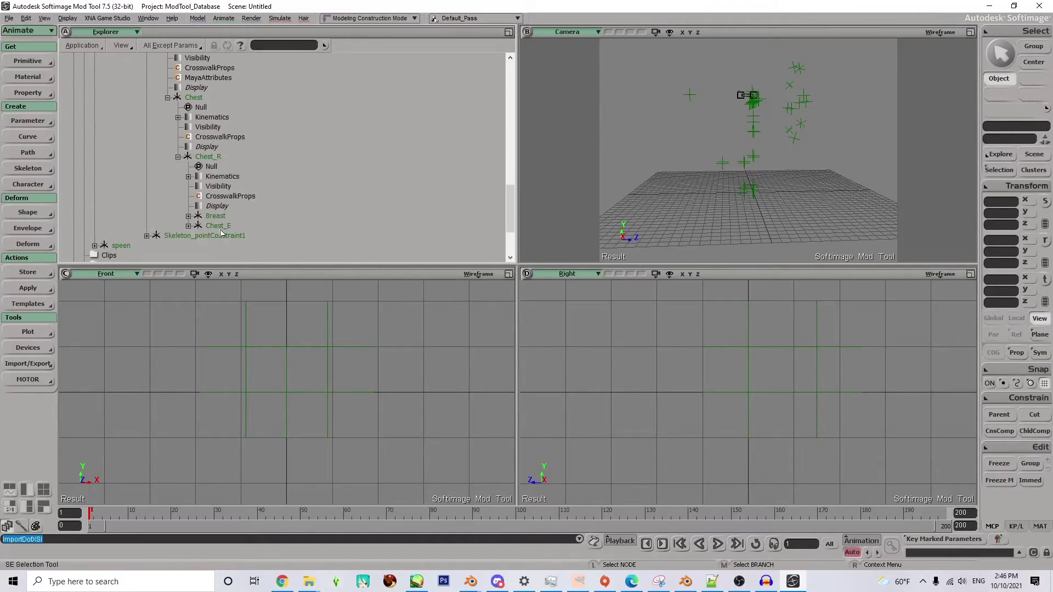
scroll(221, 233, down, 1)
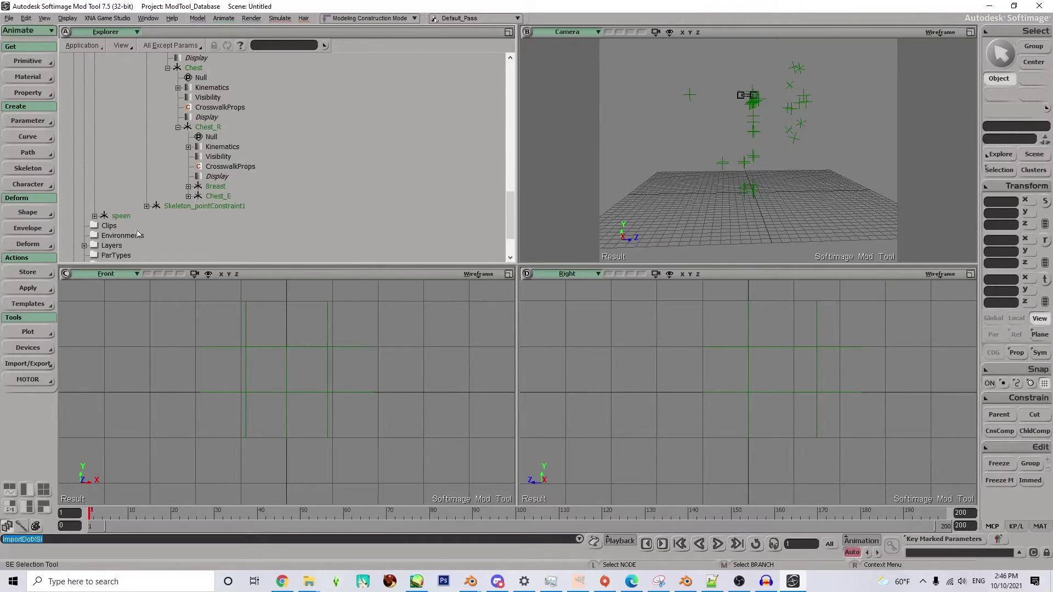
click(188, 187)
drag(116, 229, 221, 125)
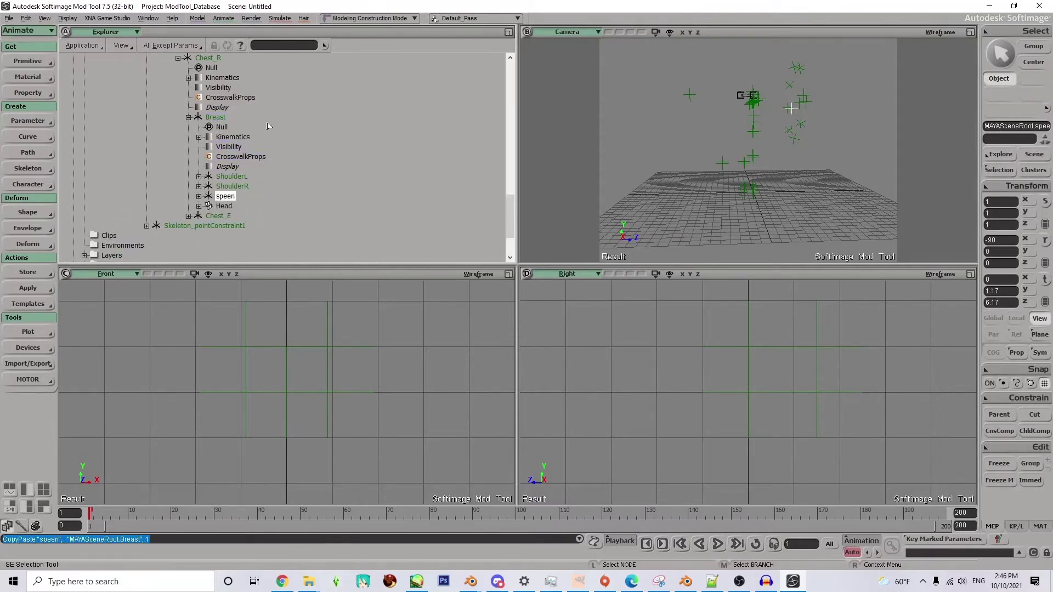
Switch the Explorer viewport back to a Schematic view and locate the speen node with its sword children
mouse_move(627, 171)
mouse_down()
mouse_move(606, 170)
mouse_move(647, 167)
mouse_up()
click(90, 31)
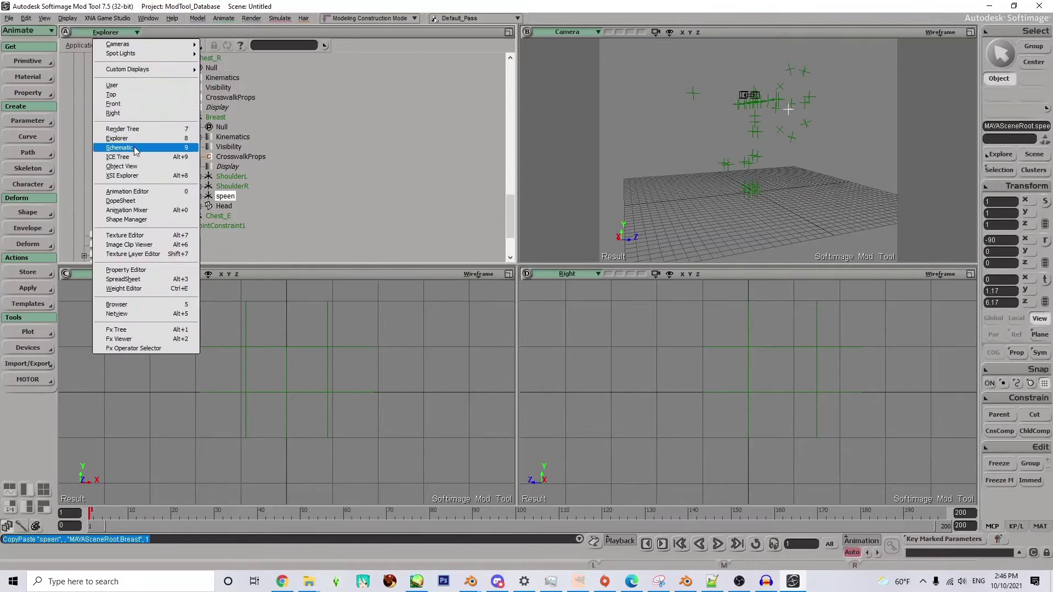
mouse_move(101, 42)
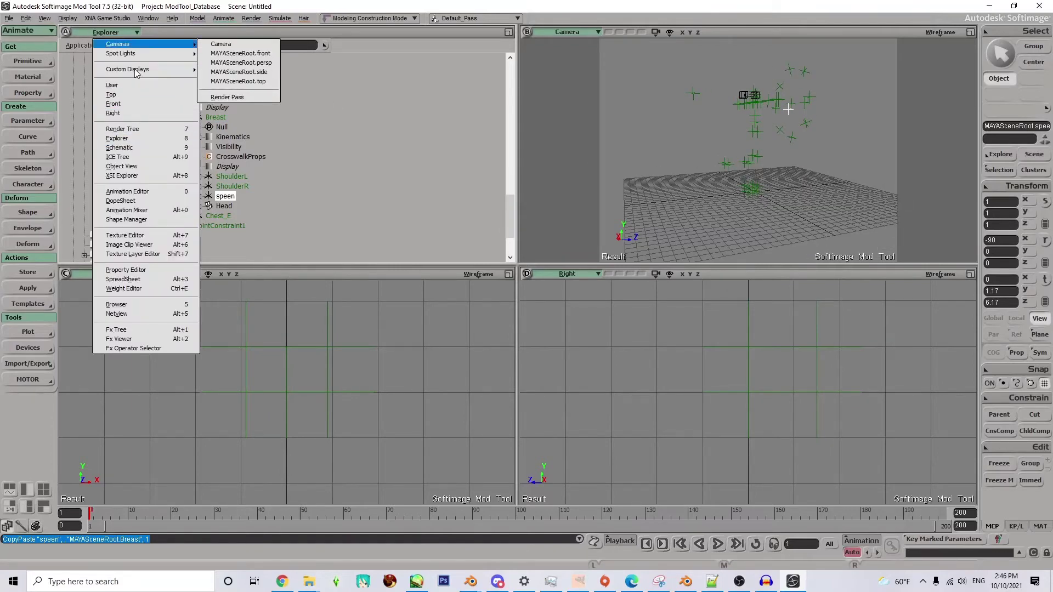
click(140, 147)
scroll(292, 126, up, 4)
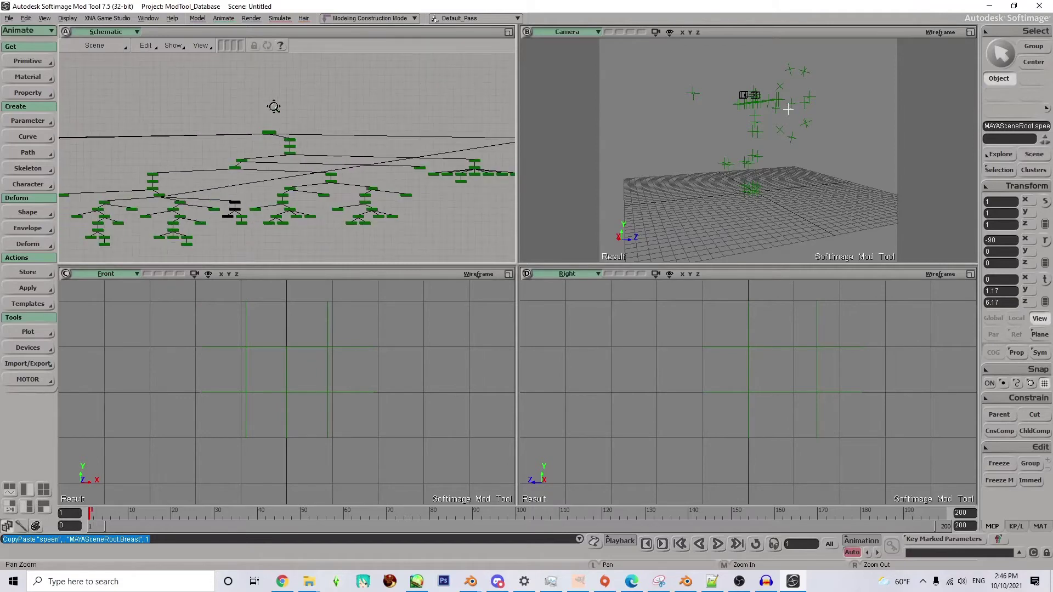
mouse_move(247, 115)
mouse_down()
mouse_move(174, 128)
mouse_move(195, 108)
mouse_move(260, 117)
mouse_up()
scroll(260, 118, up, 2)
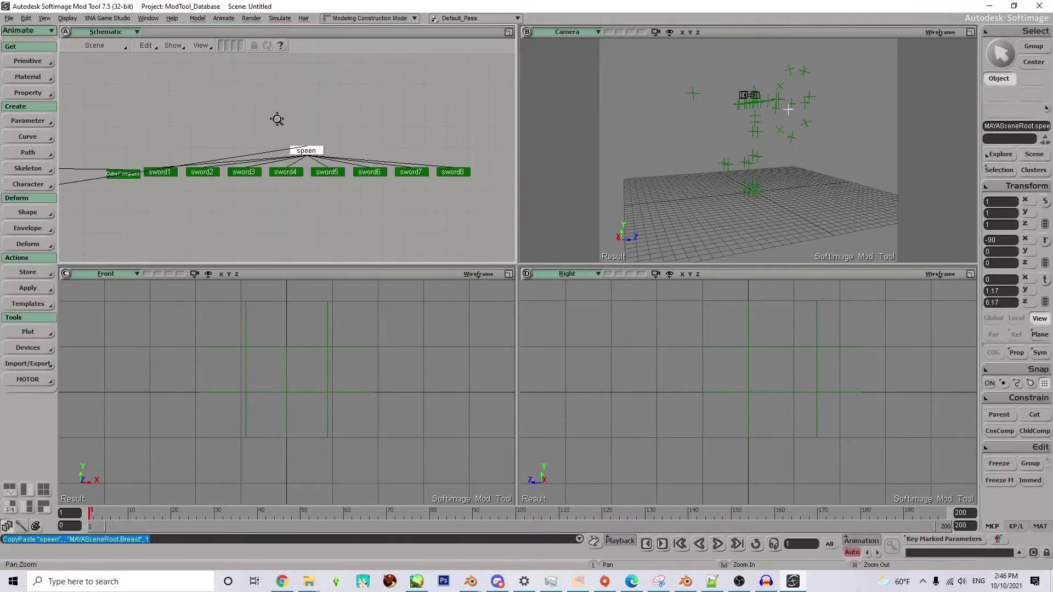
Inspect the sword nulls in the Camera view and trace the Schematic hierarchy back to MAYASceneRoot
key(o)
drag(718, 148, 708, 152)
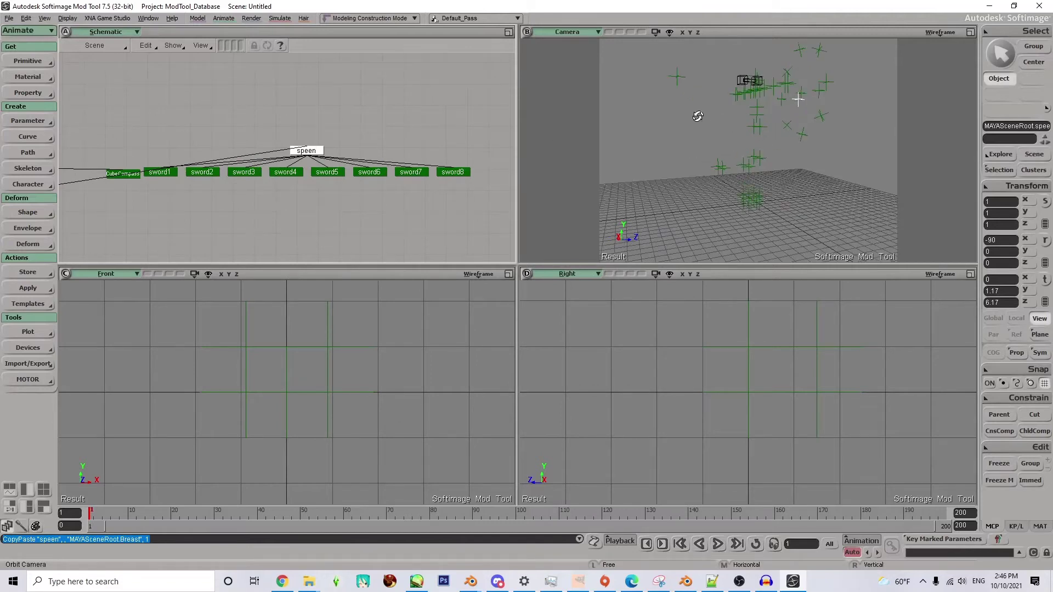
scroll(698, 121, down, 3)
key(z)
drag(228, 94, 485, 109)
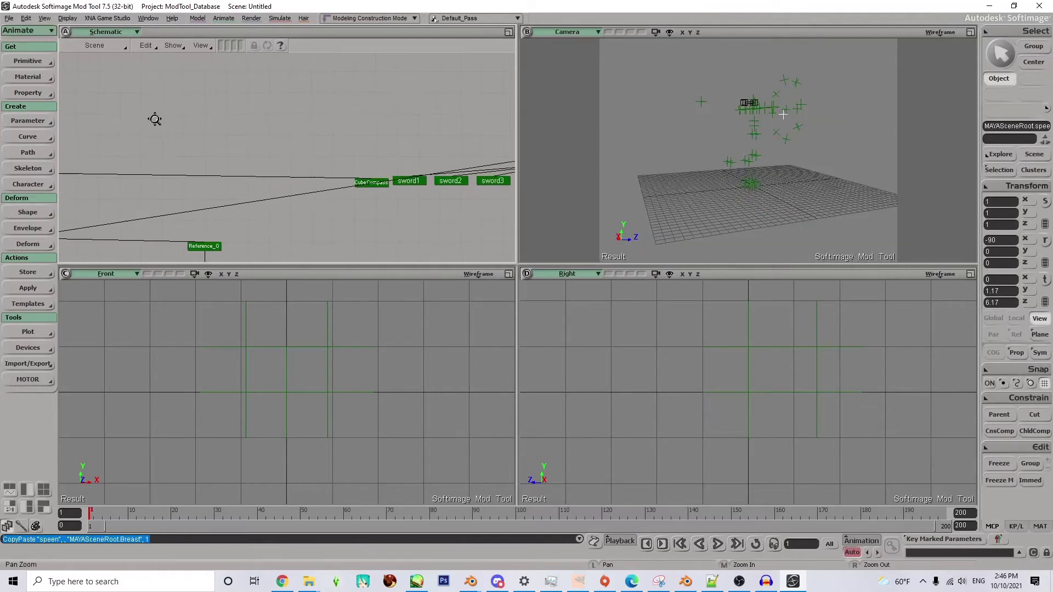
drag(155, 120, 387, 110)
mouse_move(108, 122)
mouse_down()
mouse_move(240, 117)
mouse_move(231, 82)
mouse_up()
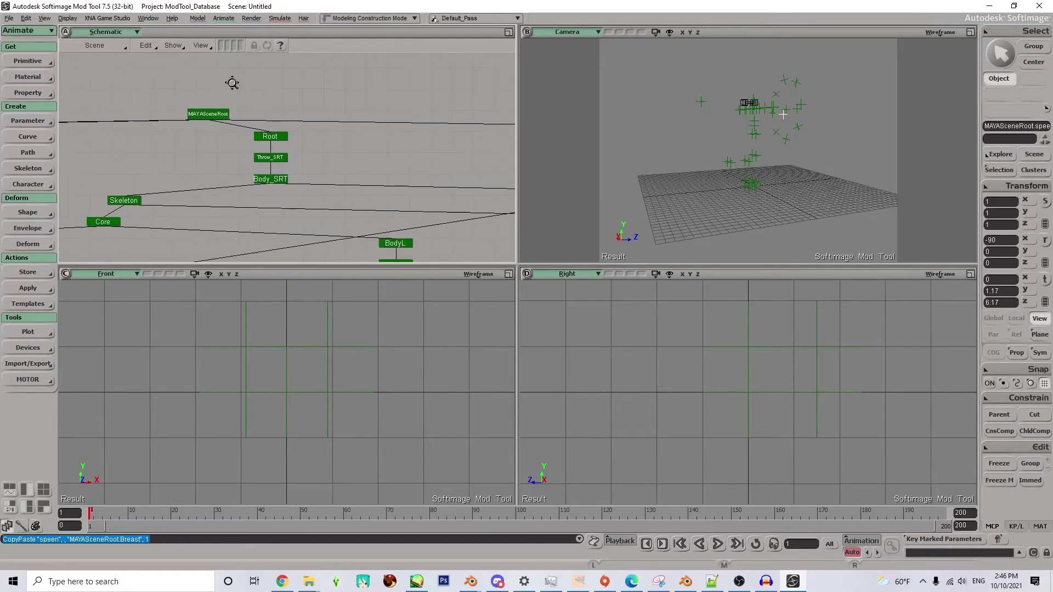
click(154, 48)
click(159, 58)
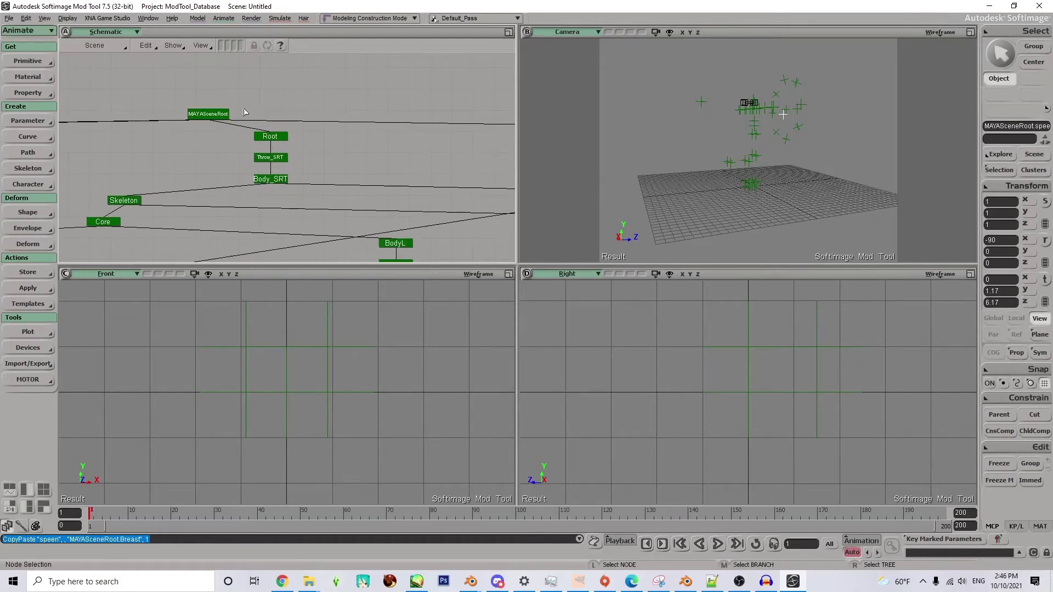
Select the whole Root branch and configure its Crosswalk .xsi export with all animation turned off and textures kept on
middle_click(275, 141)
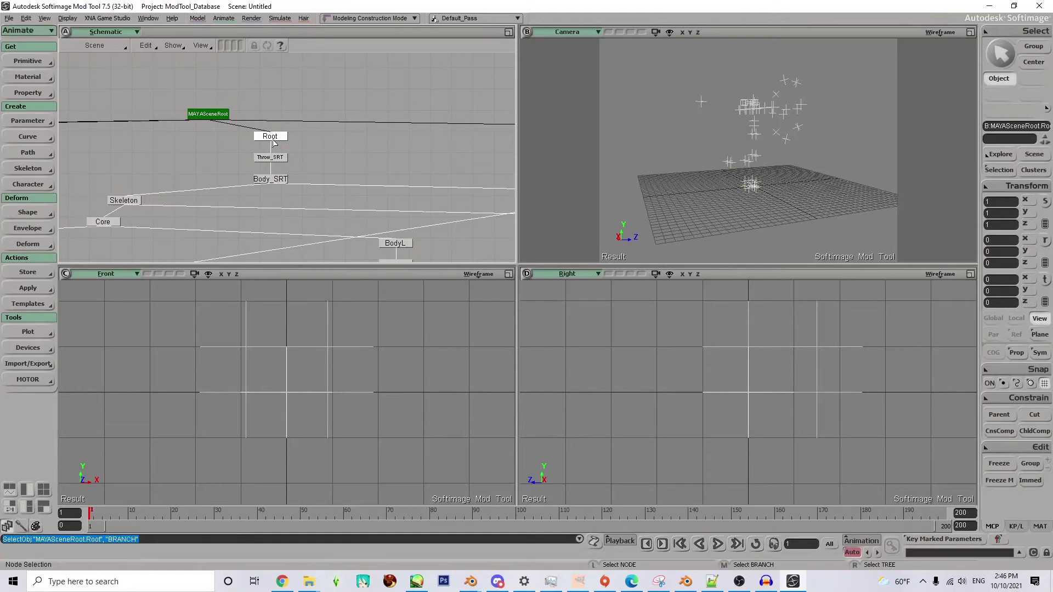
click(9, 18)
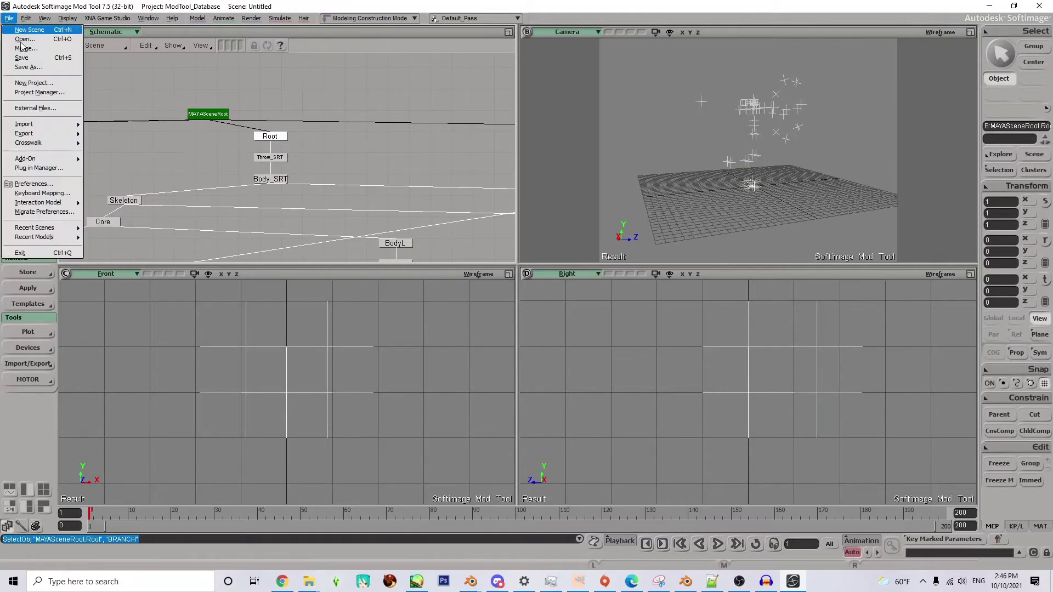
mouse_move(33, 143)
click(106, 151)
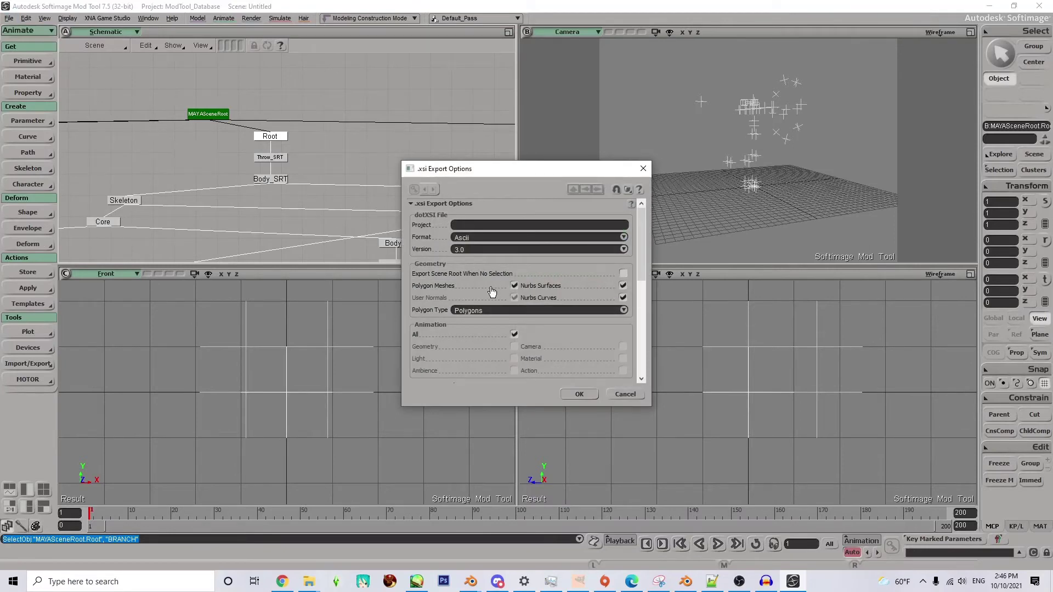
click(513, 334)
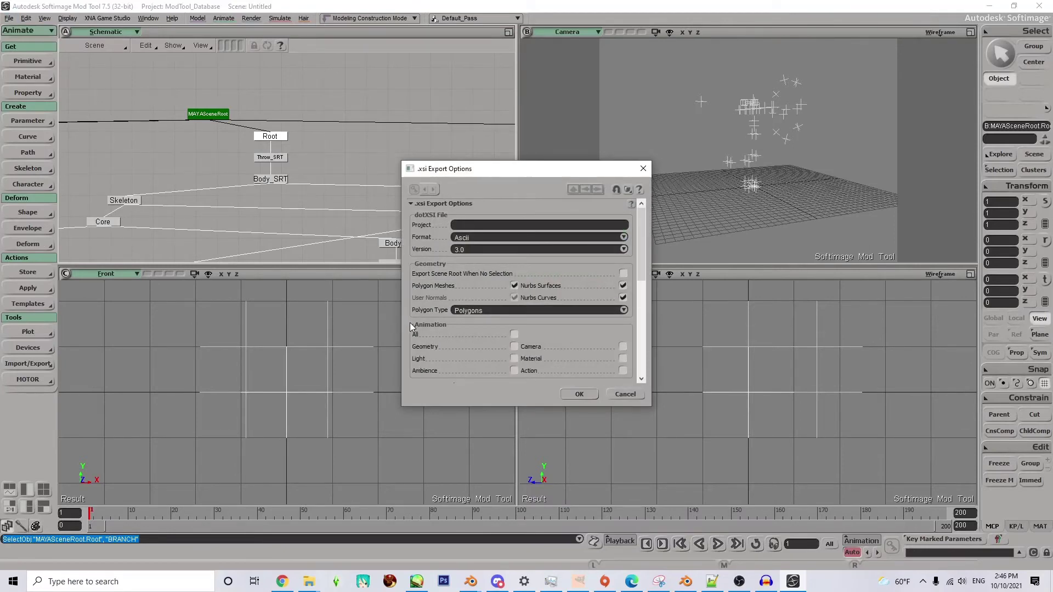
scroll(409, 323, down, 3)
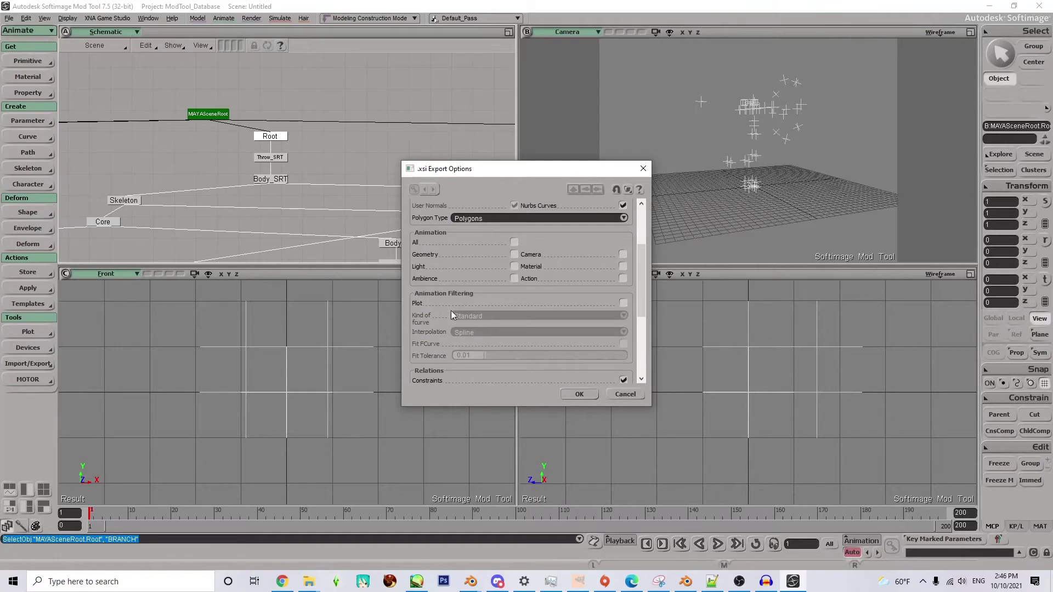
scroll(444, 307, down, 4)
click(515, 315)
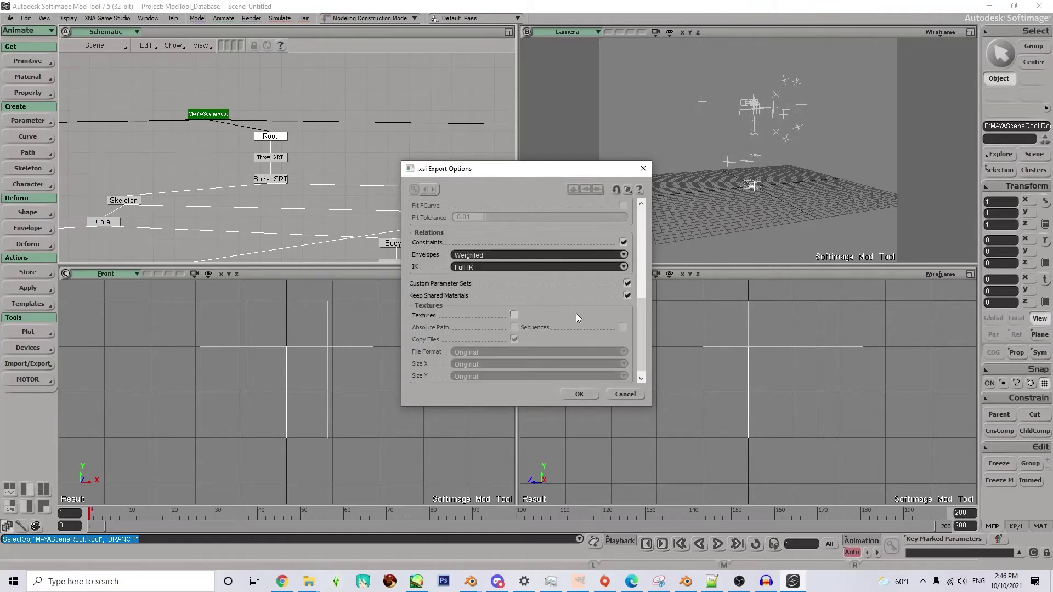
click(514, 315)
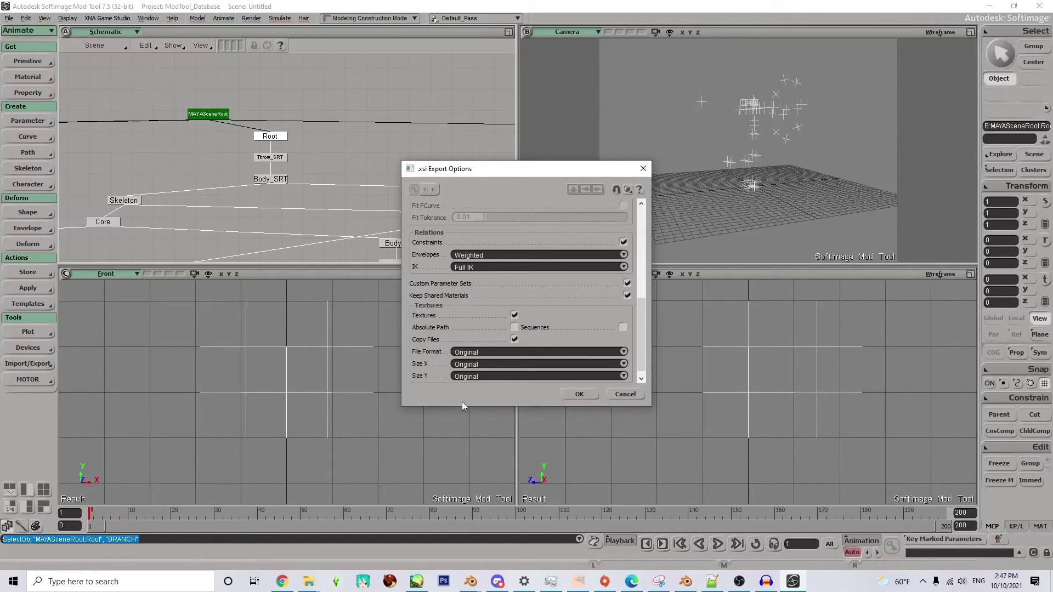
click(580, 394)
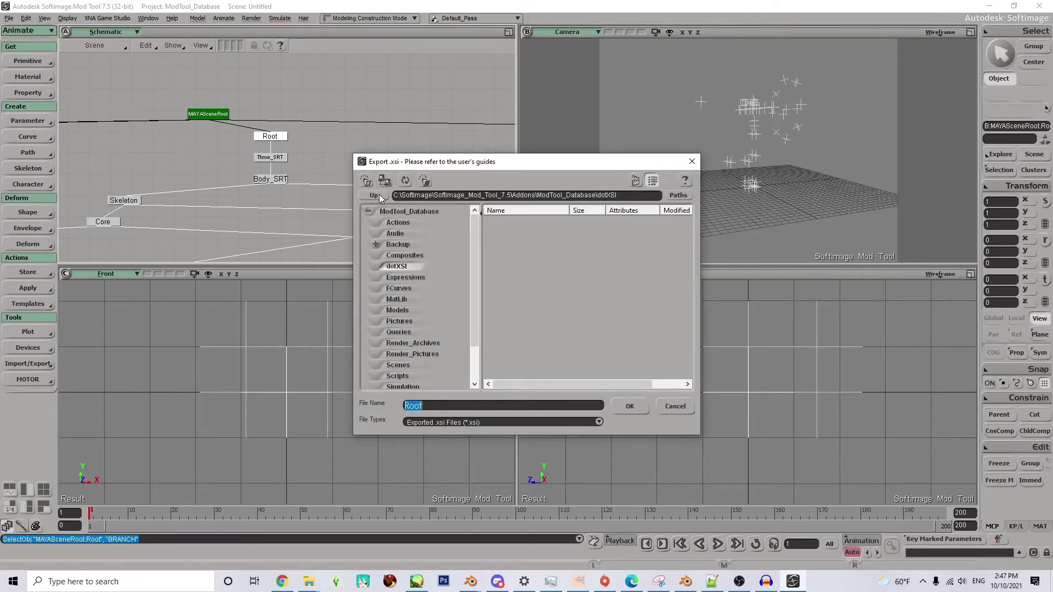
Export the Root branch into the new ef12 models folder, replacing the existing hooty hoo.xsi file
click(372, 195)
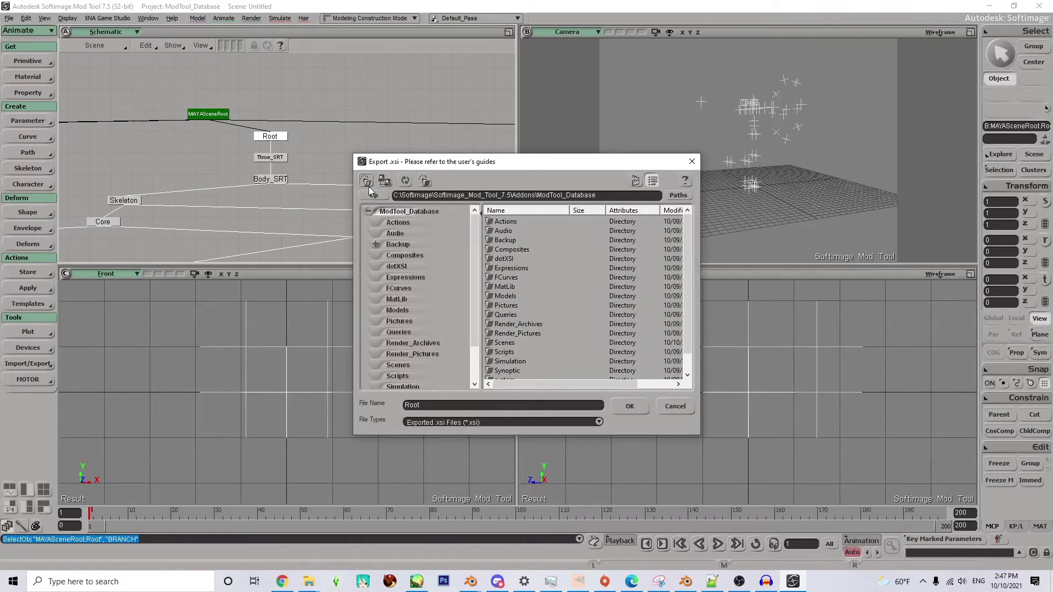
click(367, 182)
click(416, 237)
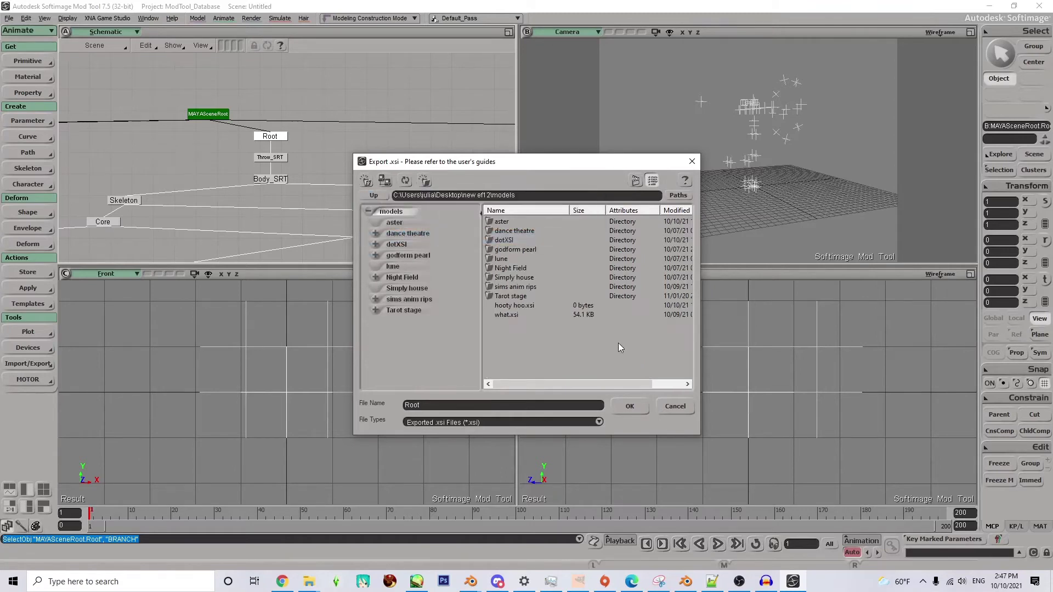
click(533, 305)
click(630, 407)
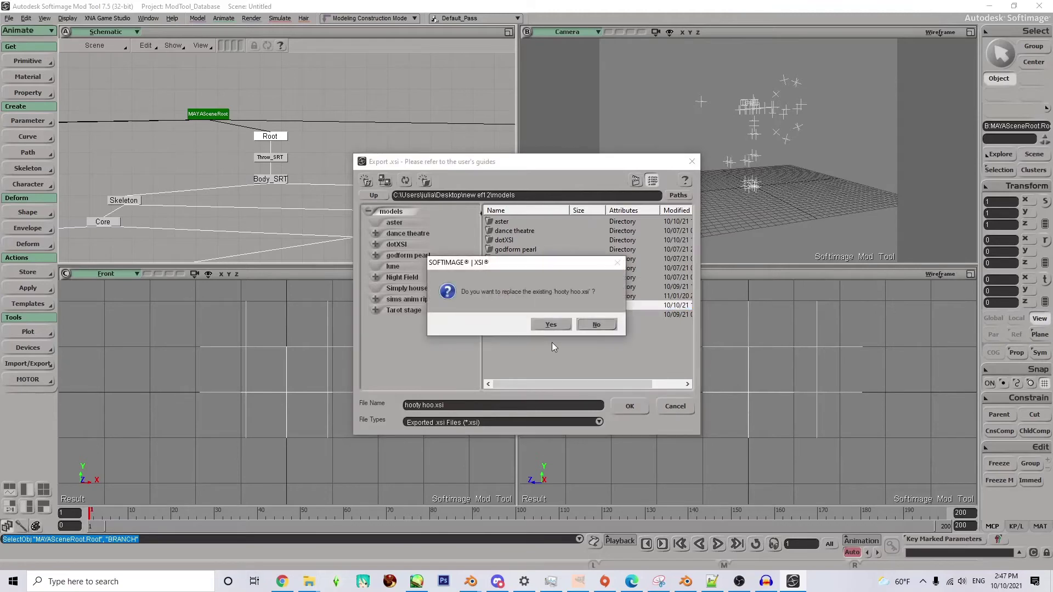
click(553, 327)
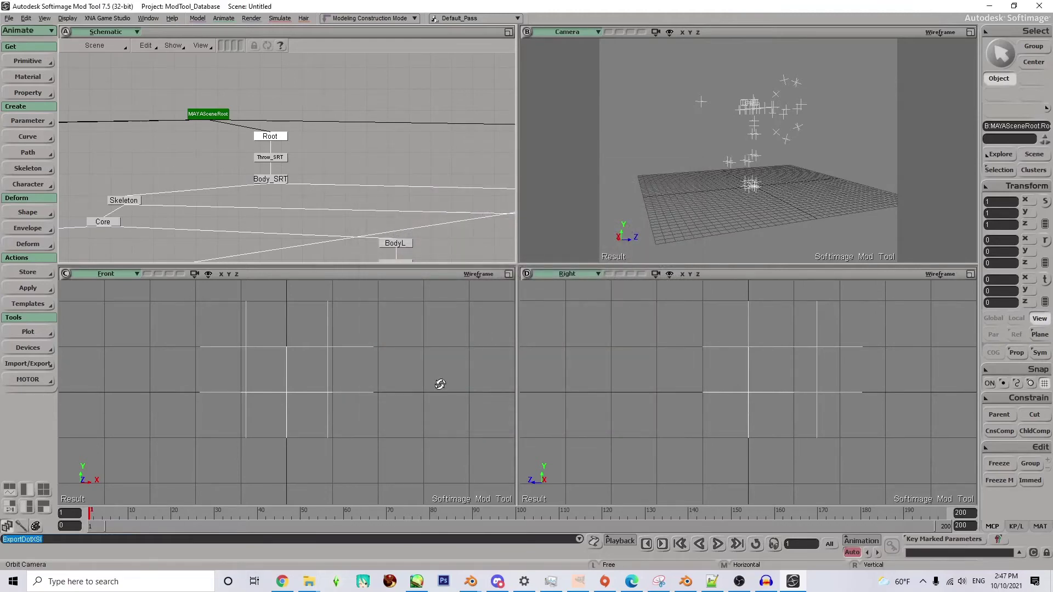
Switch to File Explorer and move hooty hoo.xsi from the models folder into foolviewer153B's Data\Skeleton folder
mouse_move(313, 586)
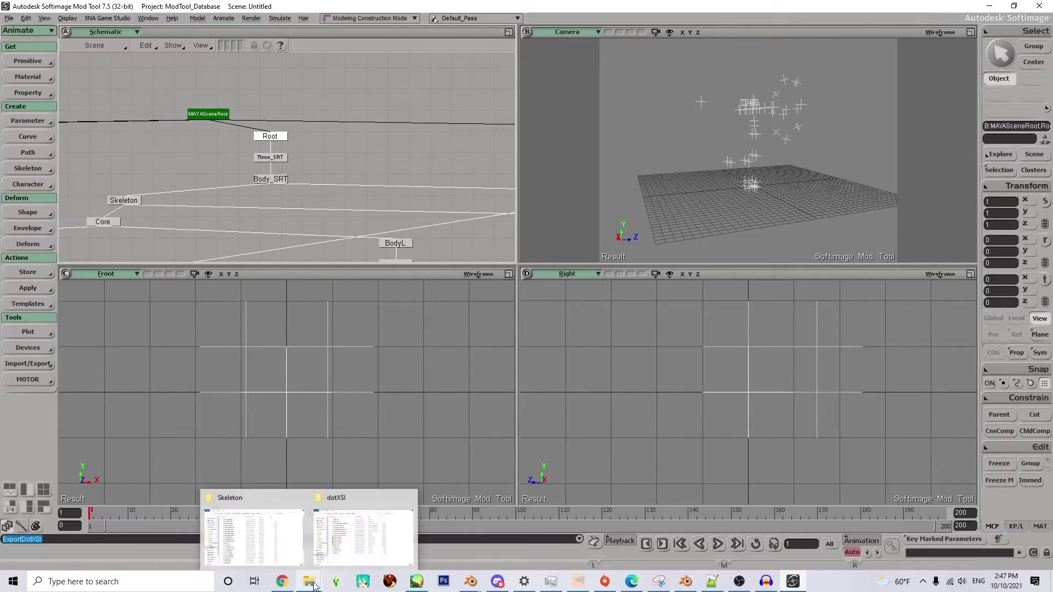
click(253, 534)
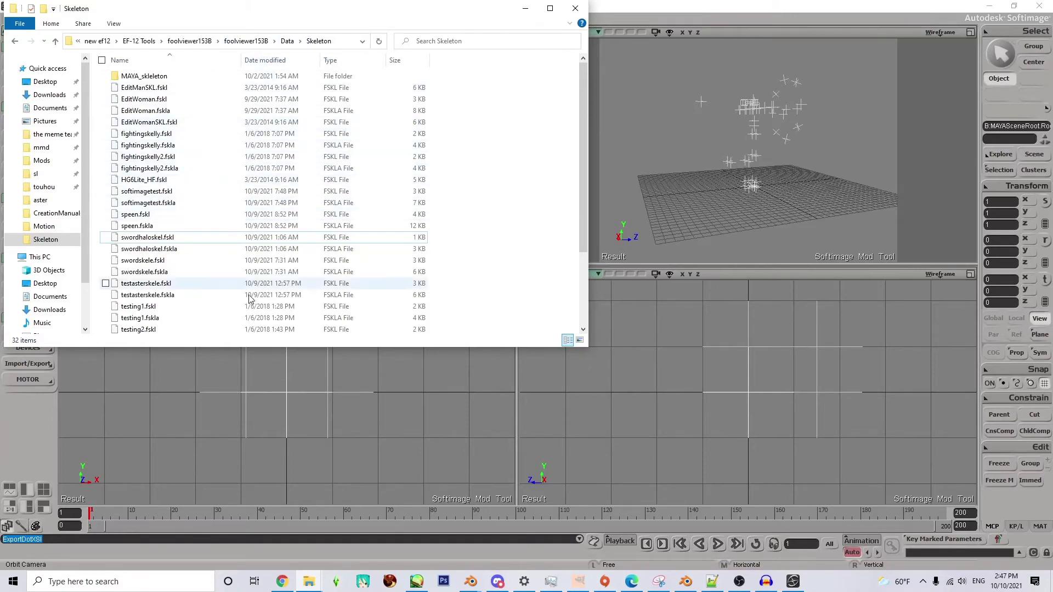
mouse_move(309, 582)
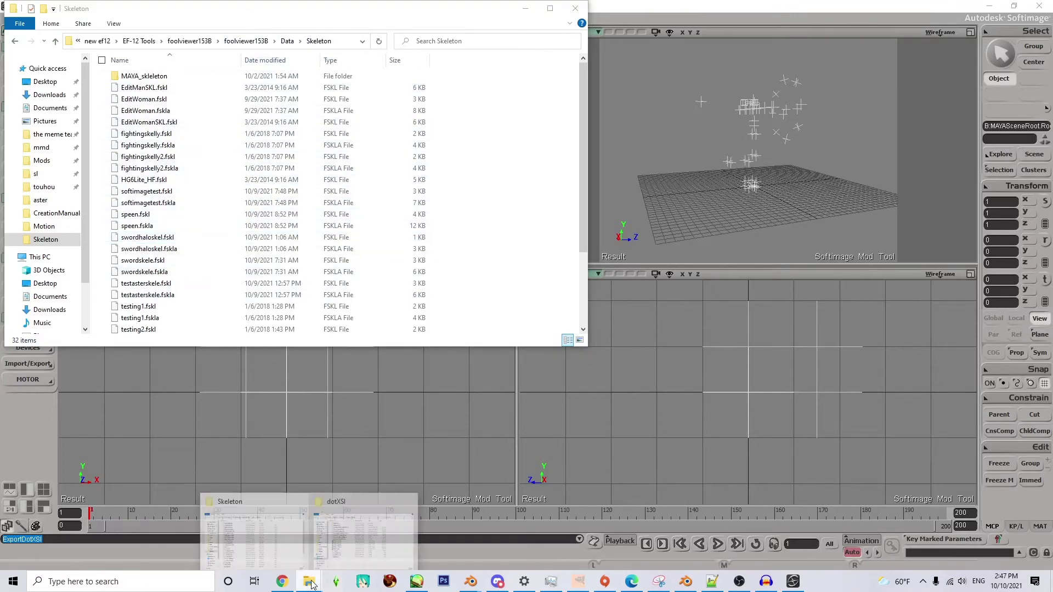
click(373, 526)
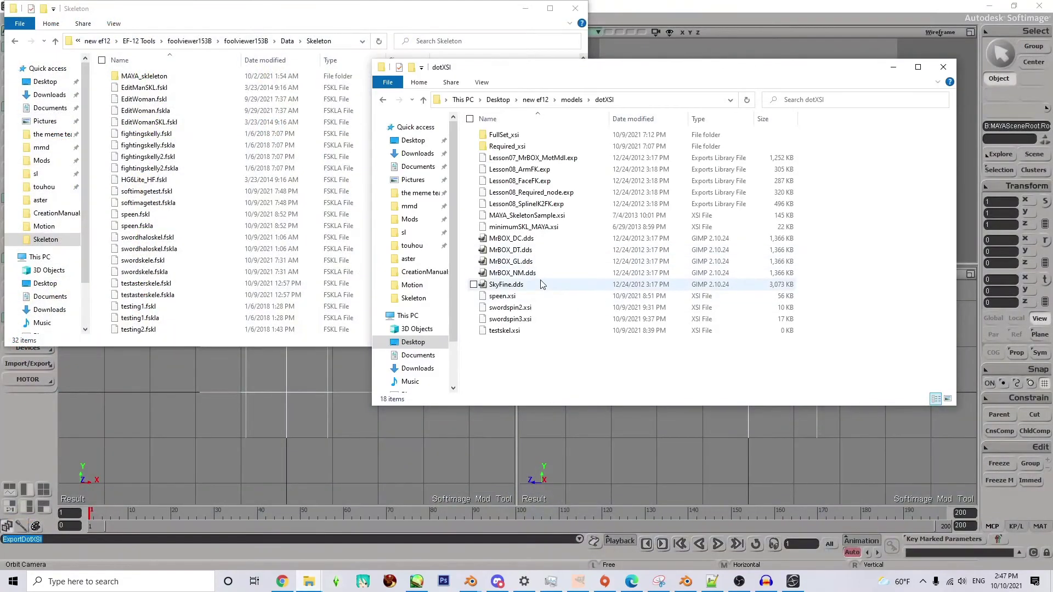
click(571, 99)
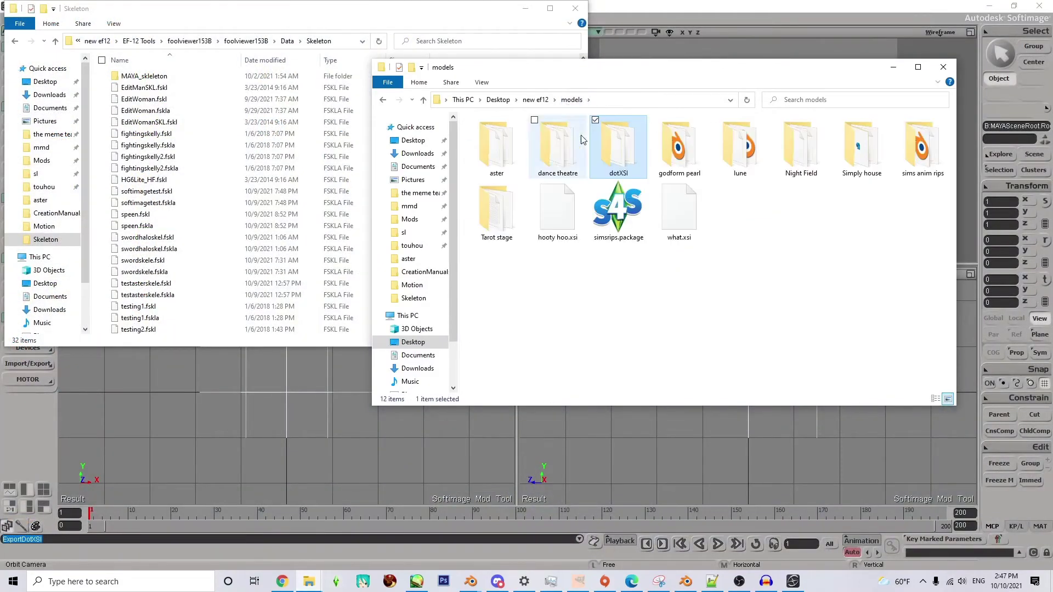
drag(640, 72, 829, 52)
drag(746, 186, 521, 204)
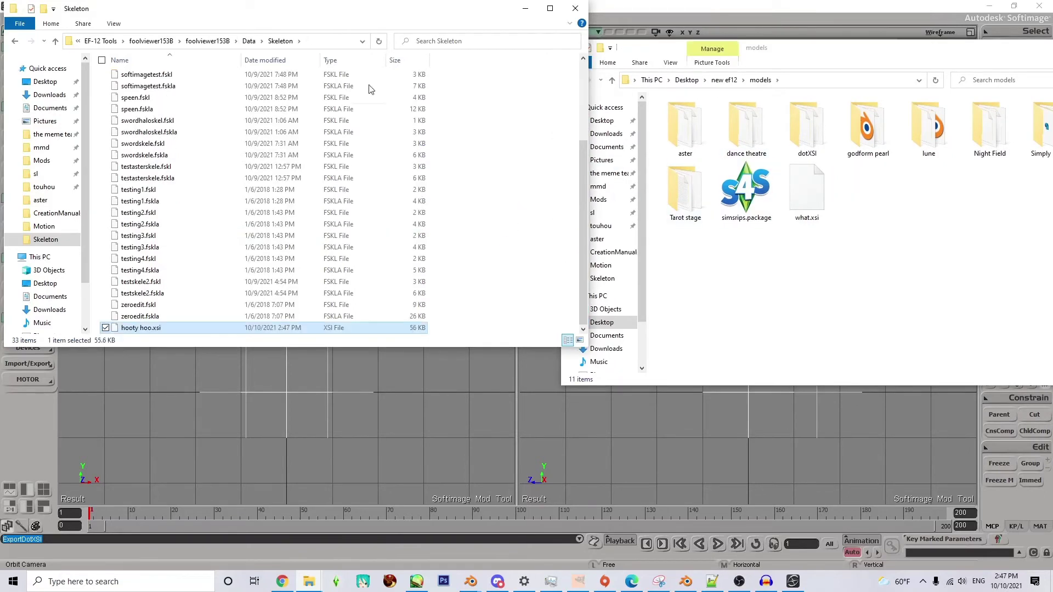
Go up to the main foolviewer153B folder and run ConvSkeleton.bat to convert the exported skeleton
click(249, 41)
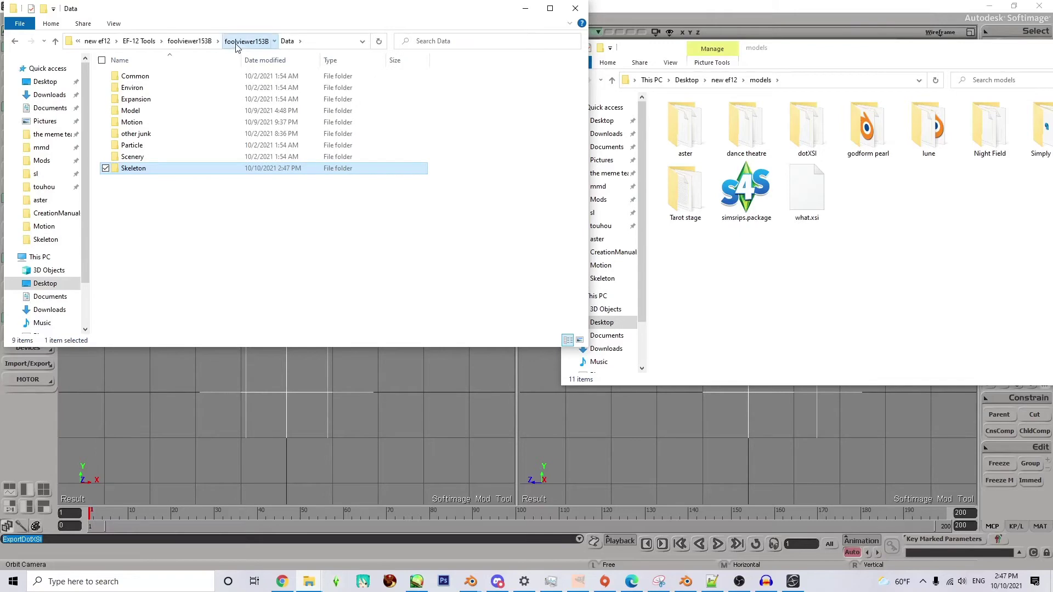
click(252, 40)
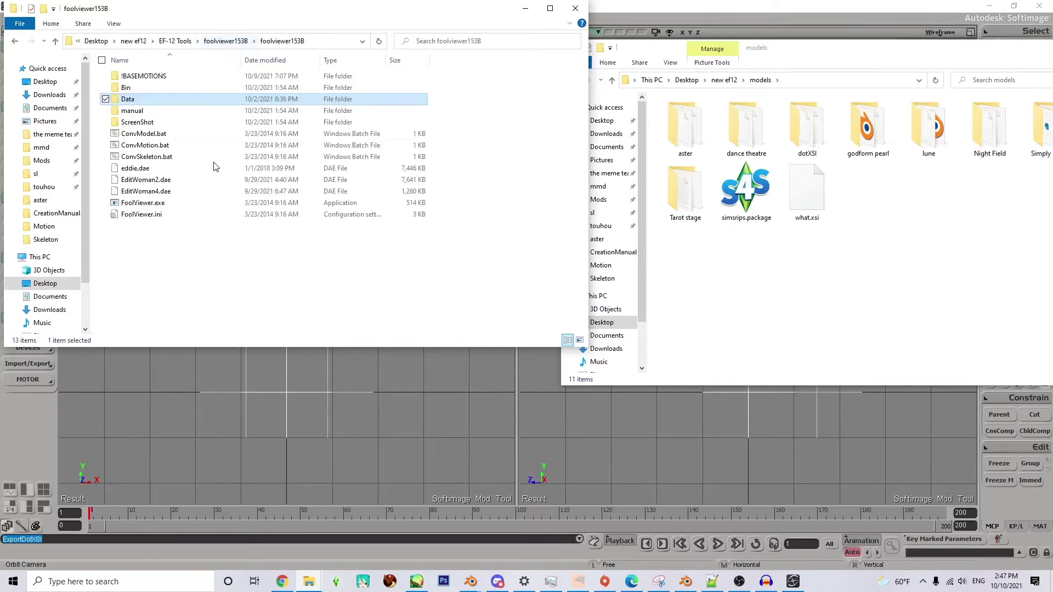
double_click(154, 158)
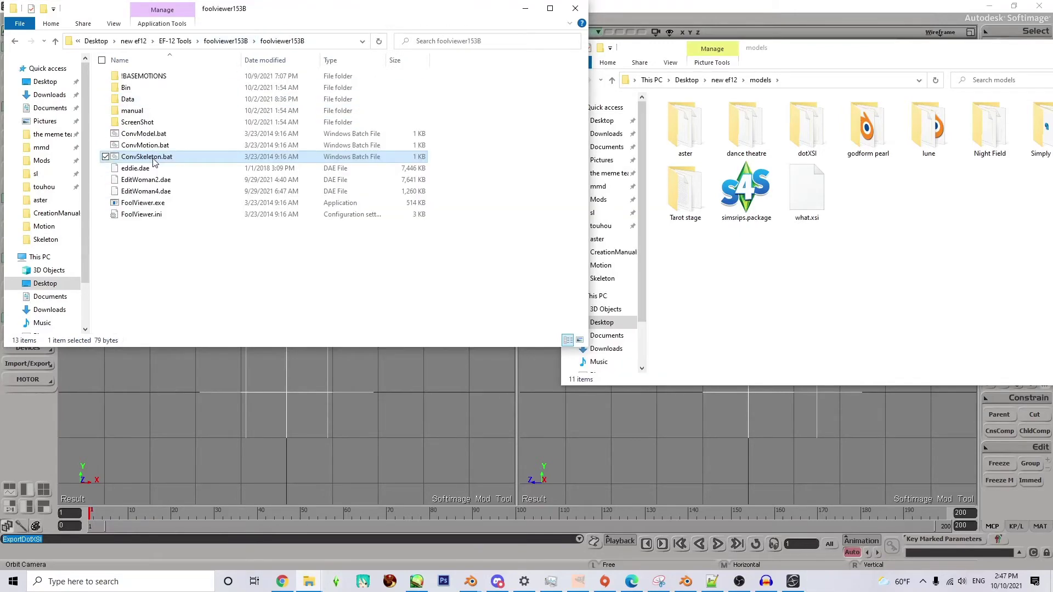
Launch FoolViewer and display the asterwithswords model, framing the character in view
click(170, 205)
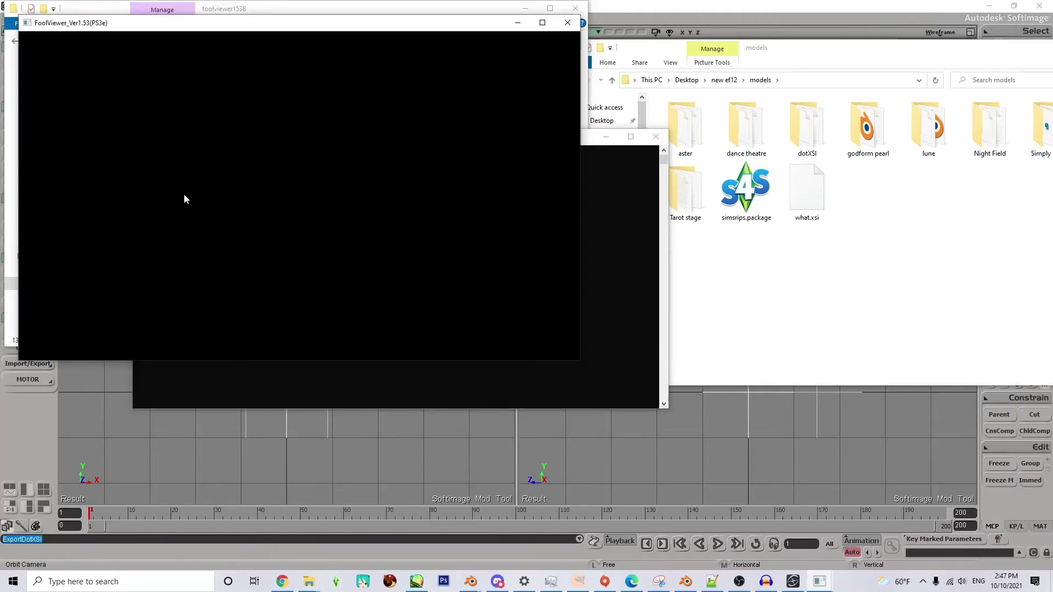
click(89, 50)
click(105, 64)
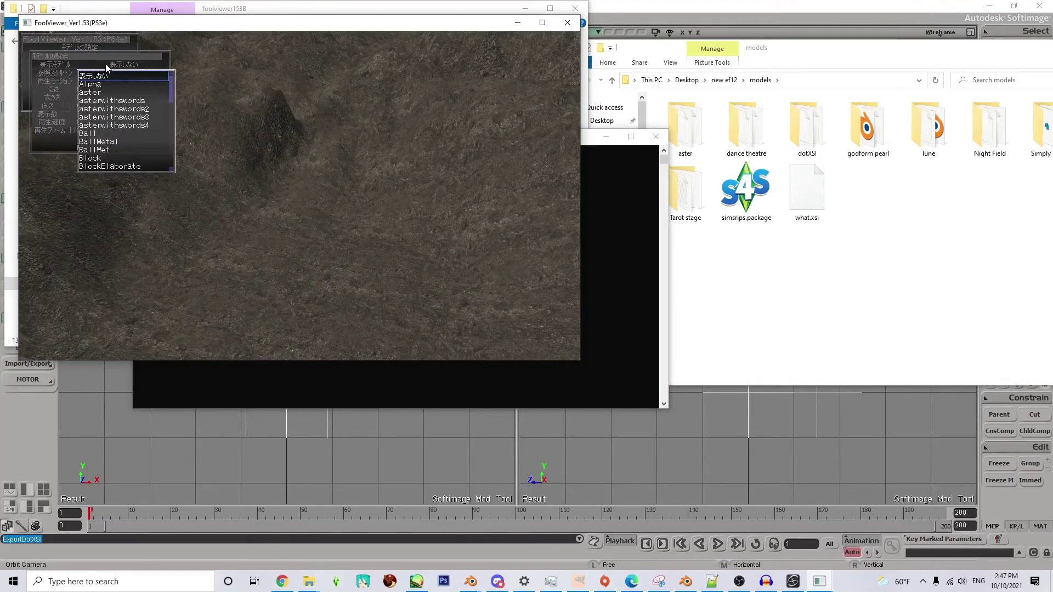
click(150, 100)
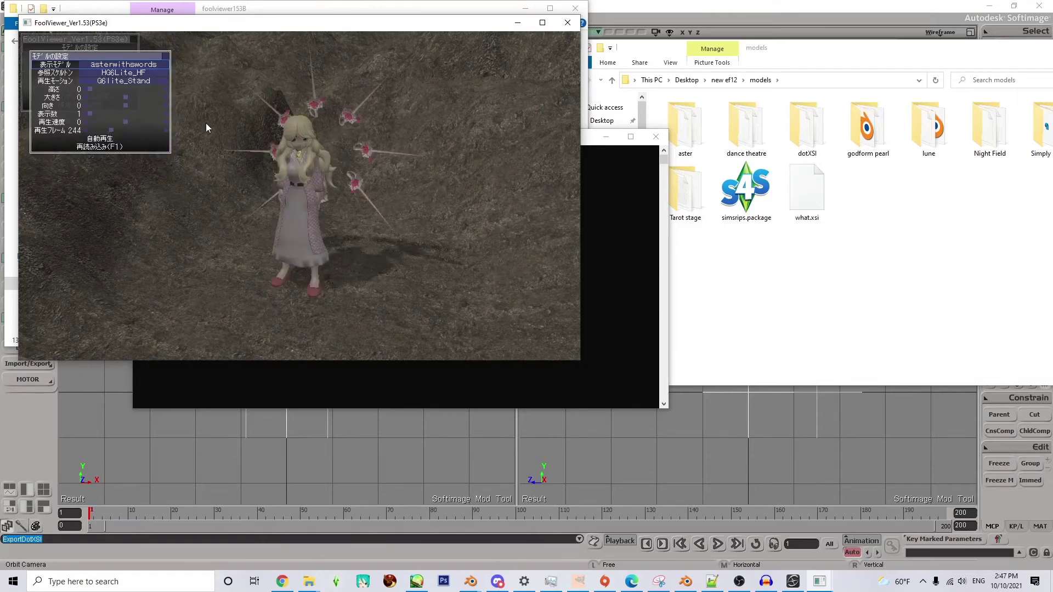
drag(248, 144, 245, 164)
Set the model's reference skeleton to hooty hoo and inspect the character and swords from several angles
click(127, 73)
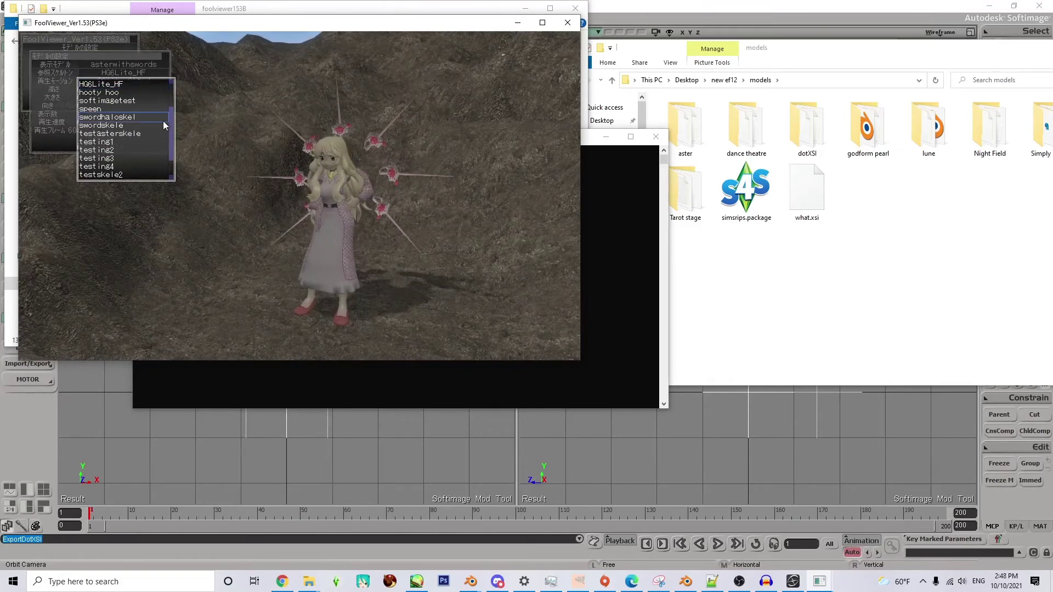
click(143, 92)
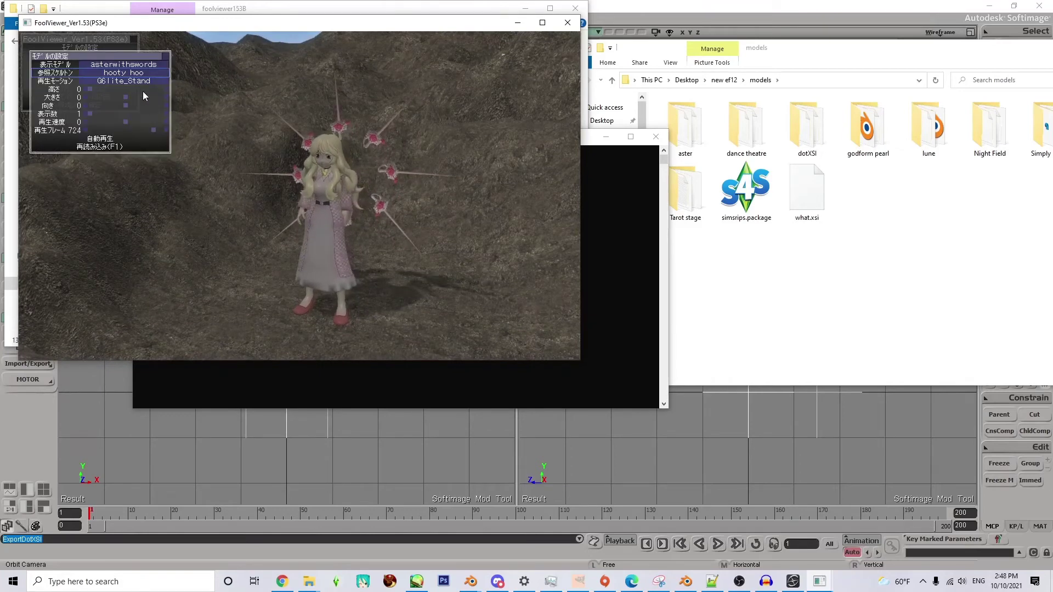
drag(258, 140, 349, 151)
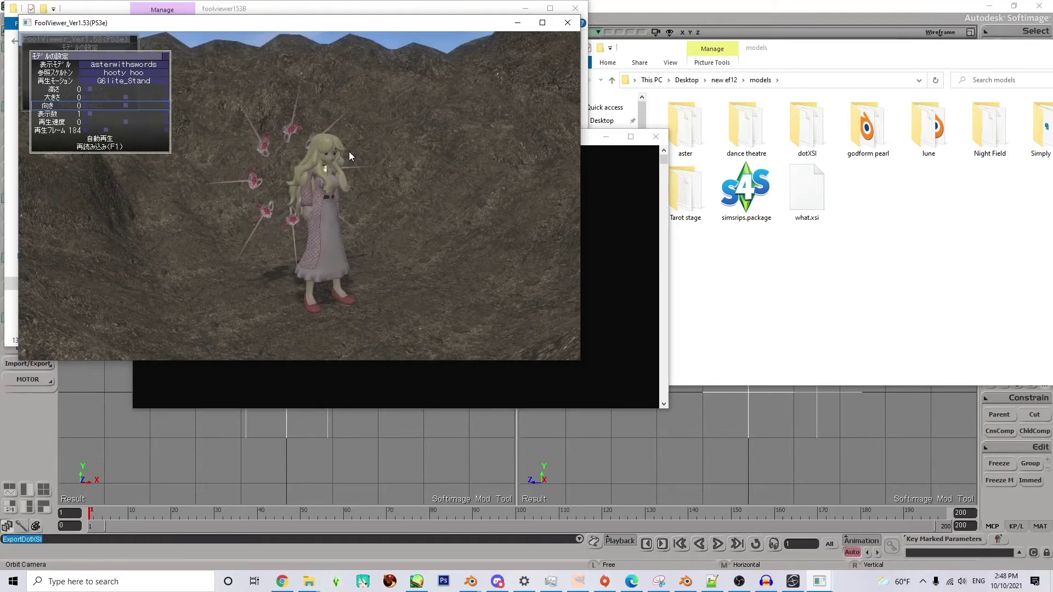
mouse_move(350, 152)
mouse_down()
mouse_move(364, 144)
mouse_move(357, 159)
mouse_up()
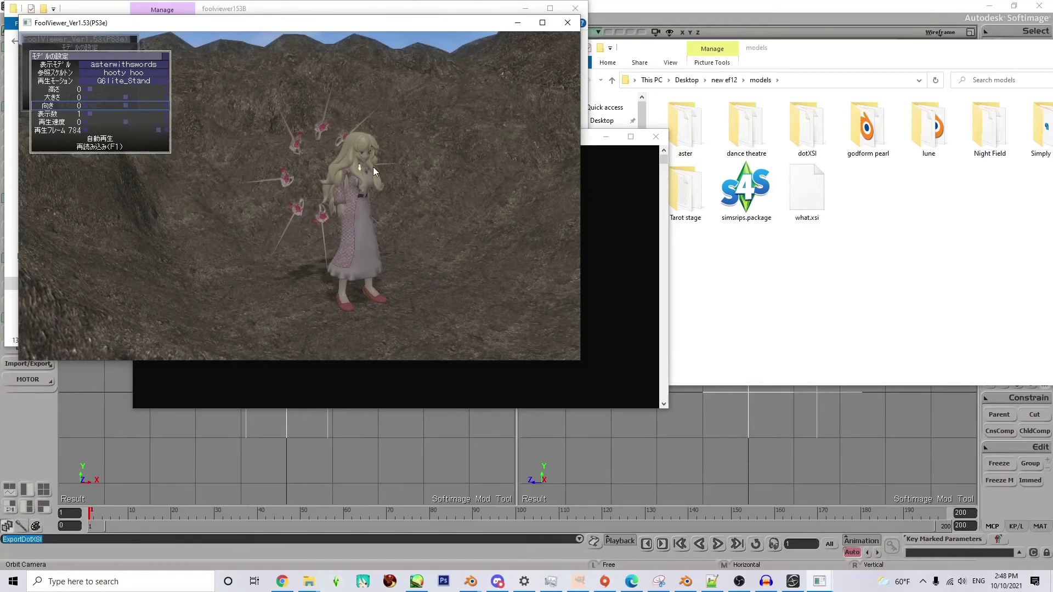
drag(367, 175, 218, 117)
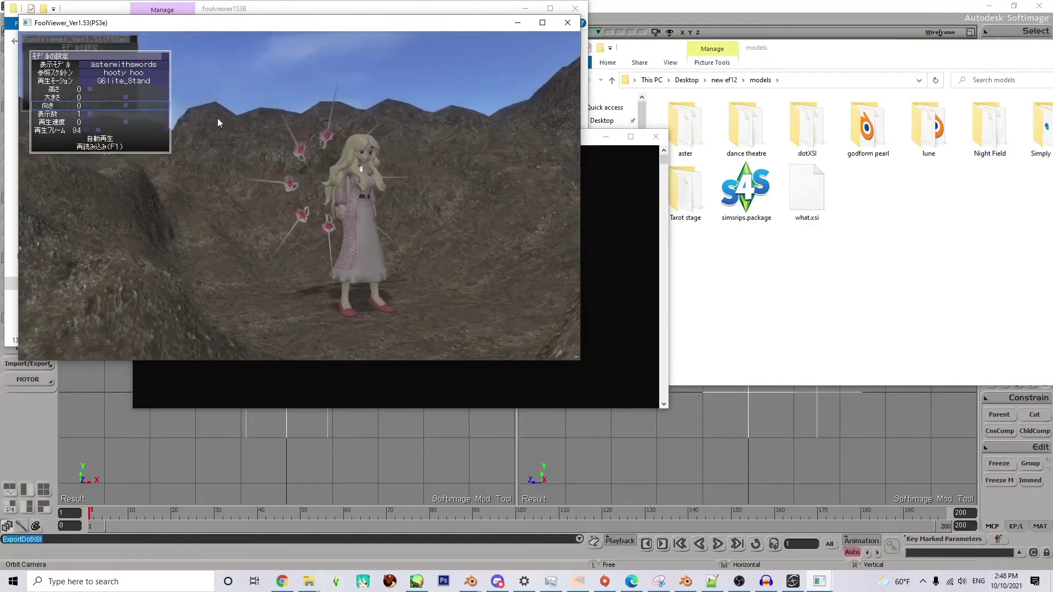
Play the swordhalospin2 motion on the model and examine how the swords move around the character
click(107, 79)
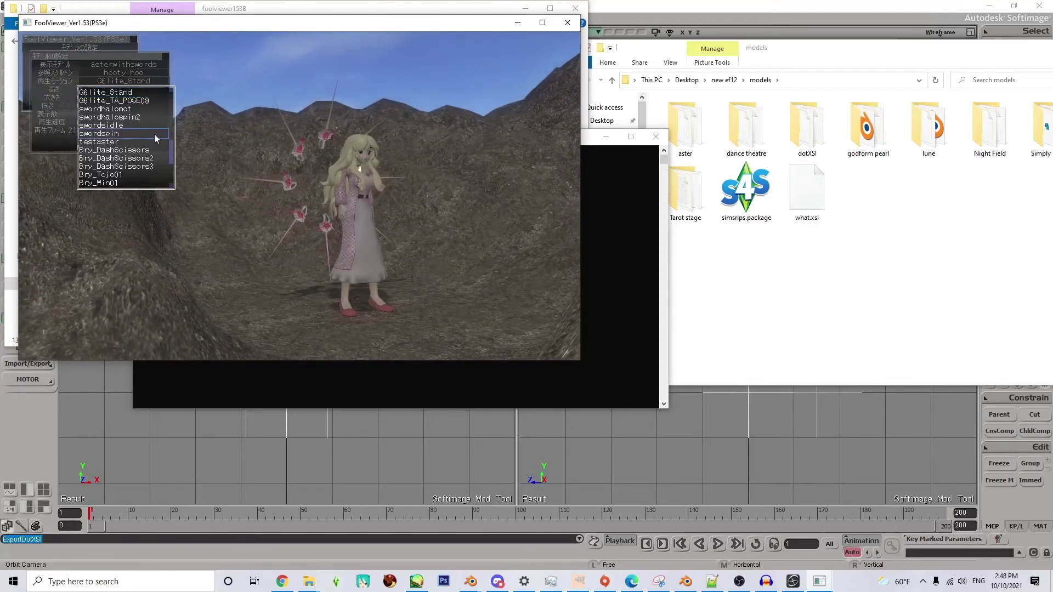
click(143, 116)
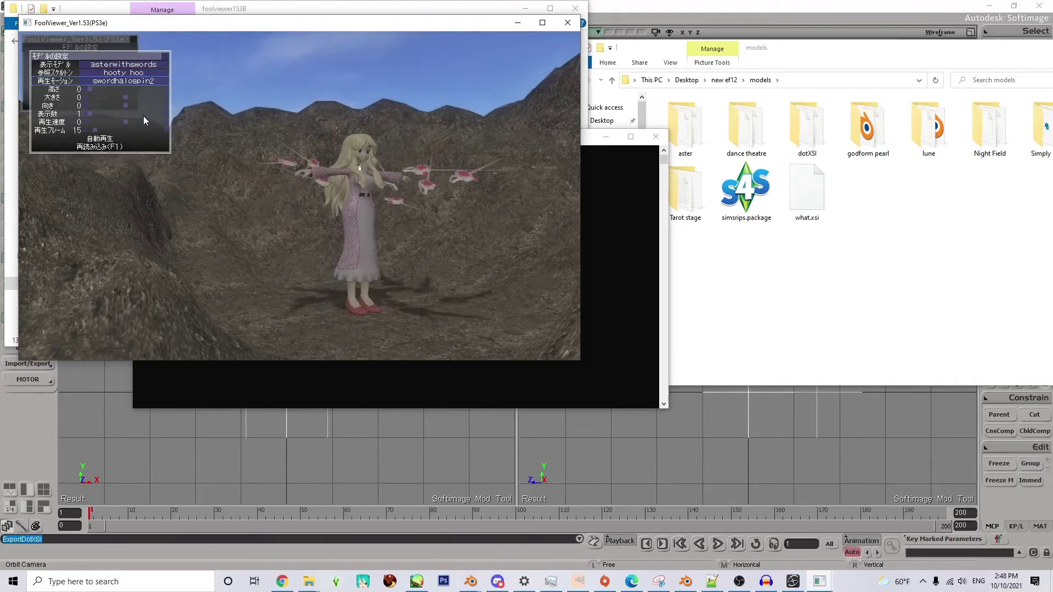
drag(288, 137, 153, 78)
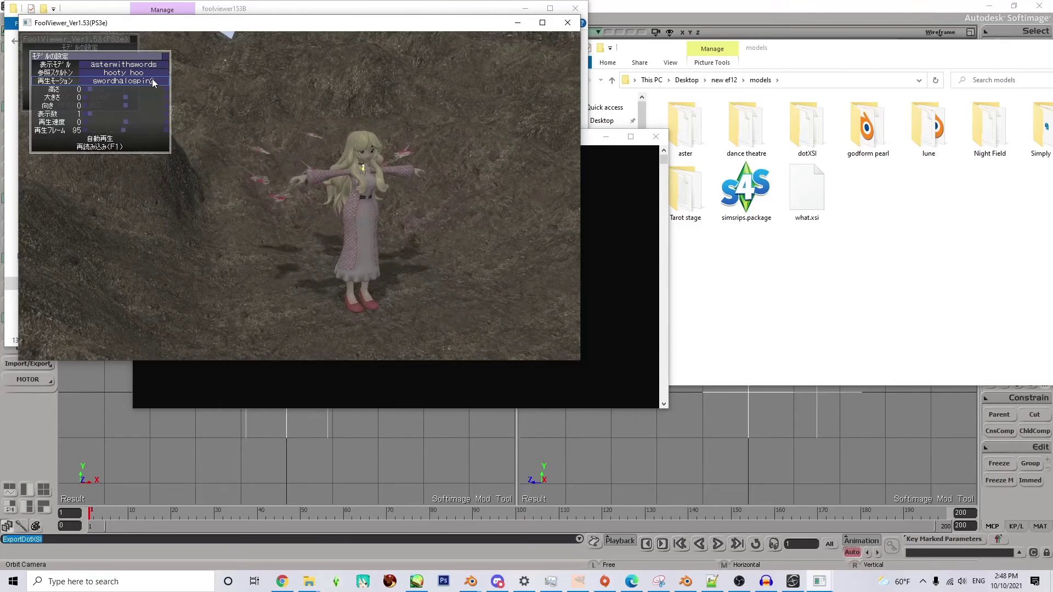
Try the swordspin motion on the model, and switch the playback motion to swordspin2
click(153, 81)
drag(173, 154, 184, 88)
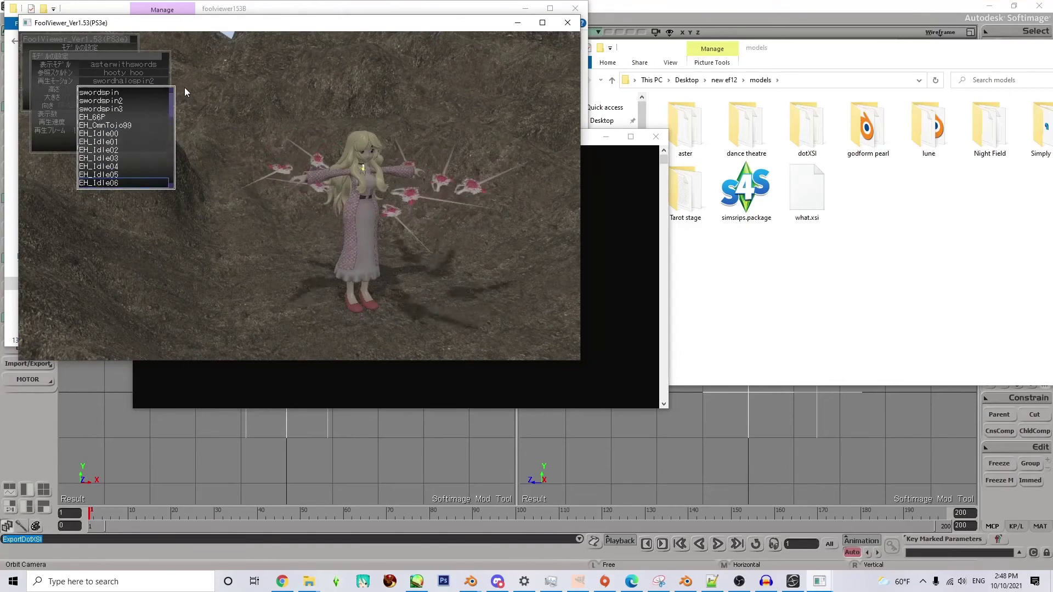
click(145, 95)
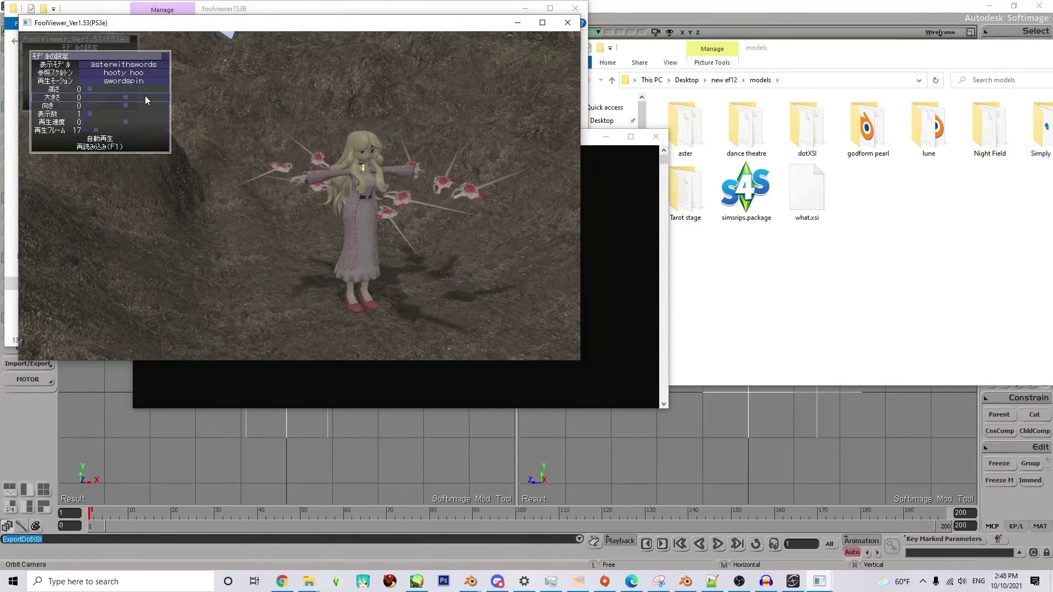
click(130, 103)
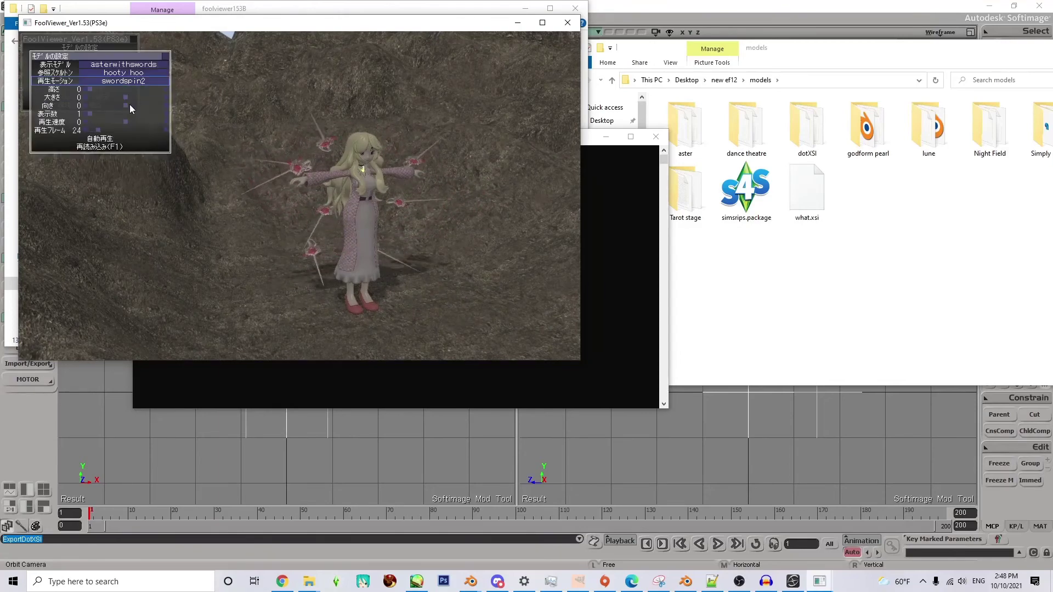
Play the swordspin3 motion on the model, followed by the swordsidle motion, to compare how the swords move
click(130, 83)
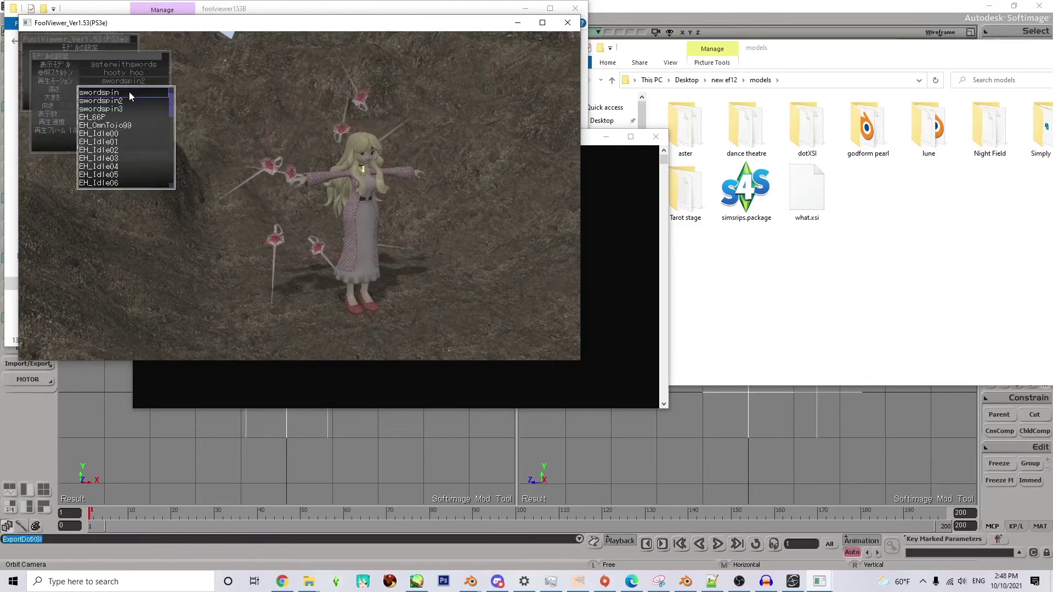
click(121, 108)
click(144, 83)
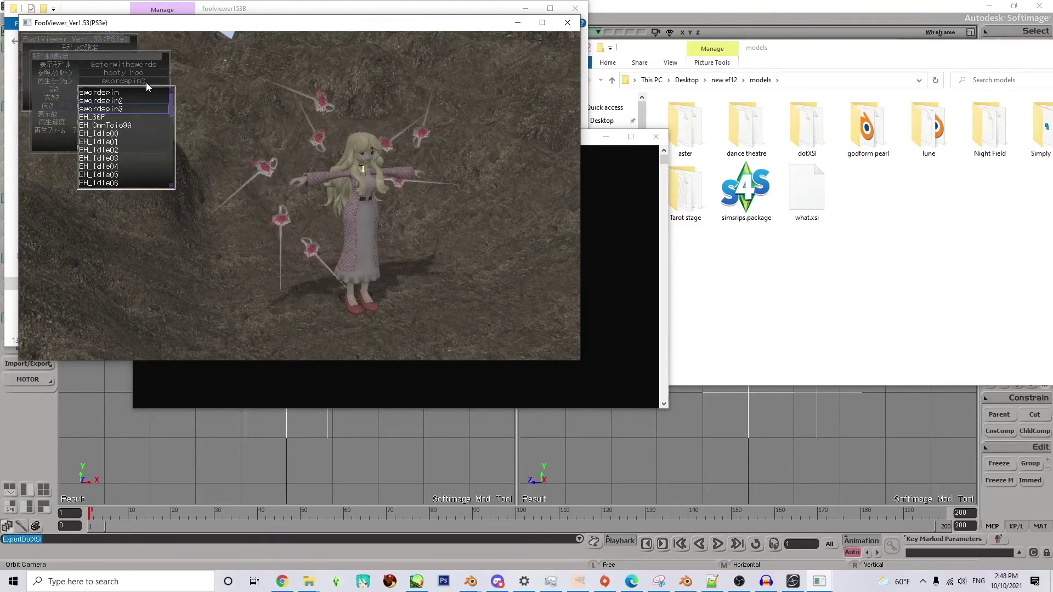
scroll(174, 125, down, 5)
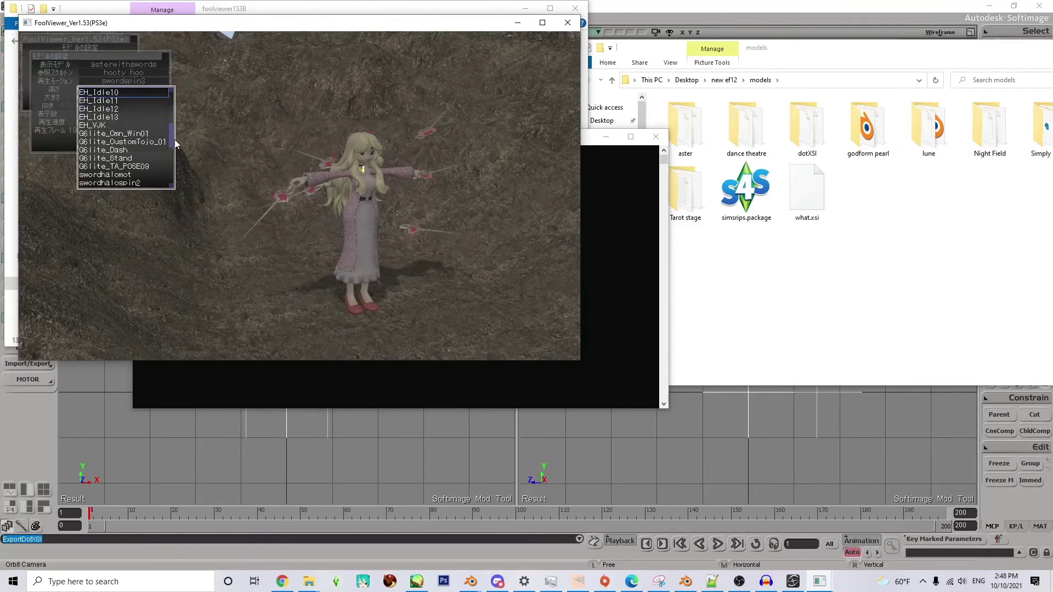
click(126, 144)
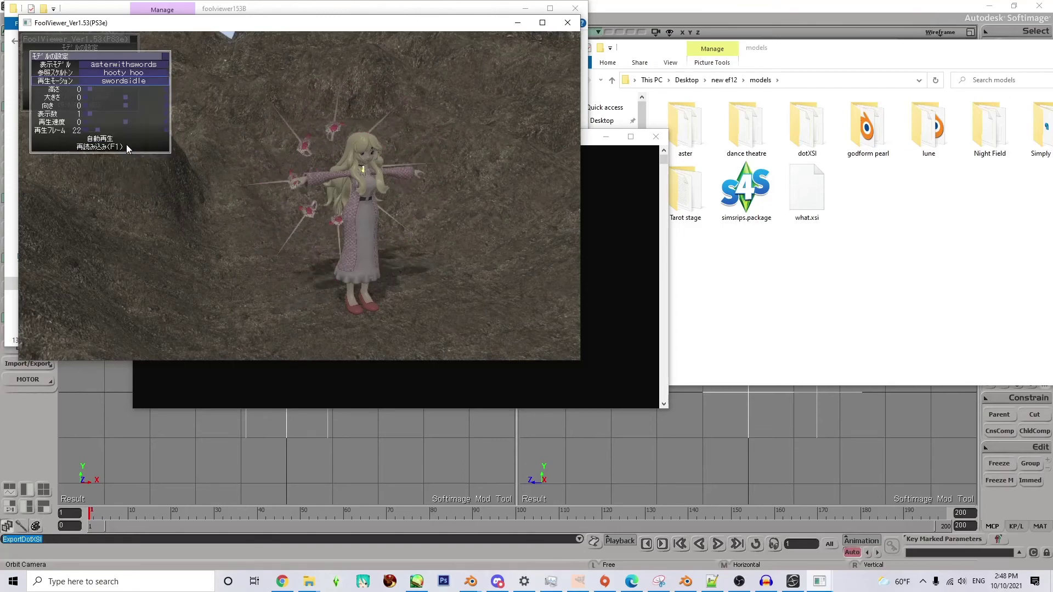
Preview the swordhalospin2 motion from behind and above the character, and switch playback to the swordhalomot motion
click(137, 82)
click(130, 134)
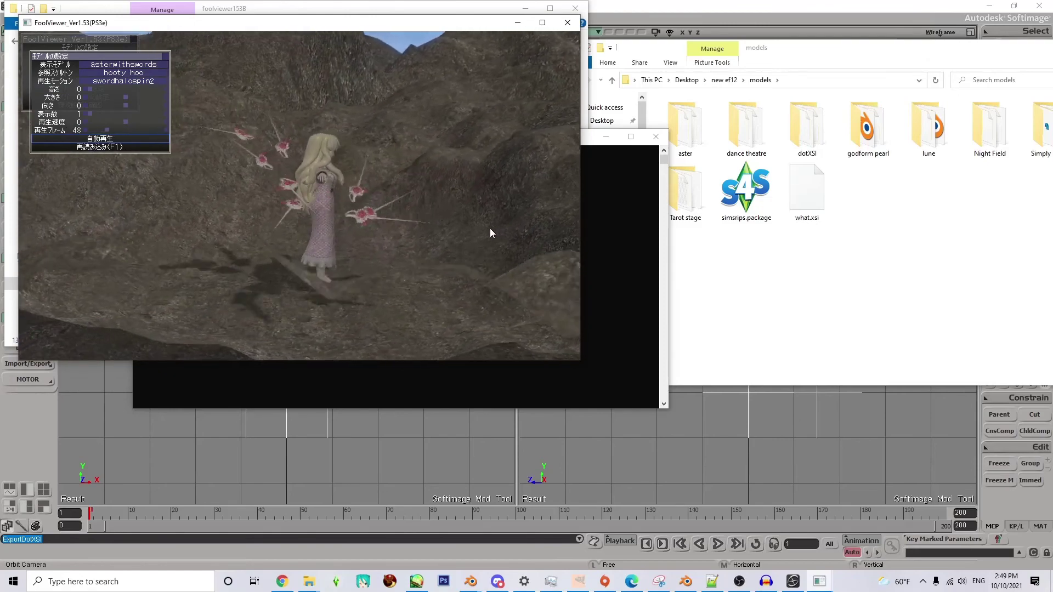
click(77, 80)
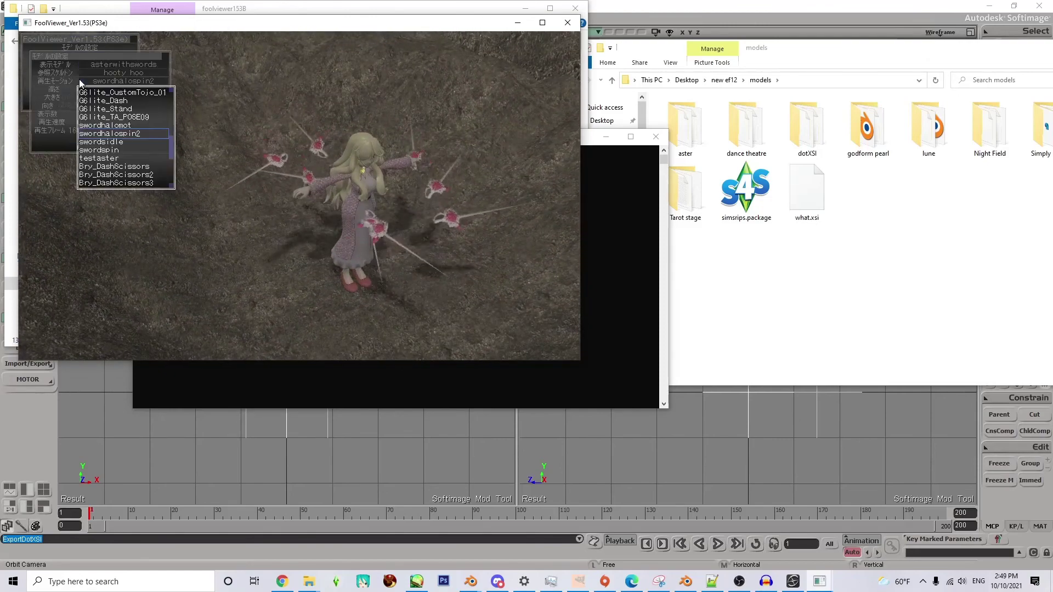
click(106, 127)
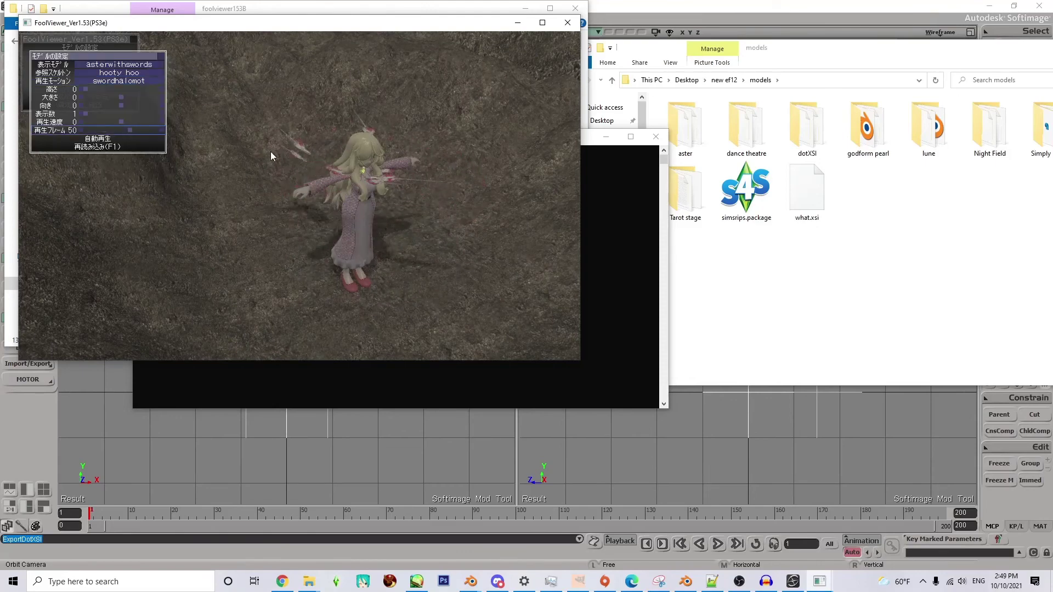
Set the playback motion to swordspin and examine the swords circling behind the character from the side and front
click(101, 81)
click(100, 151)
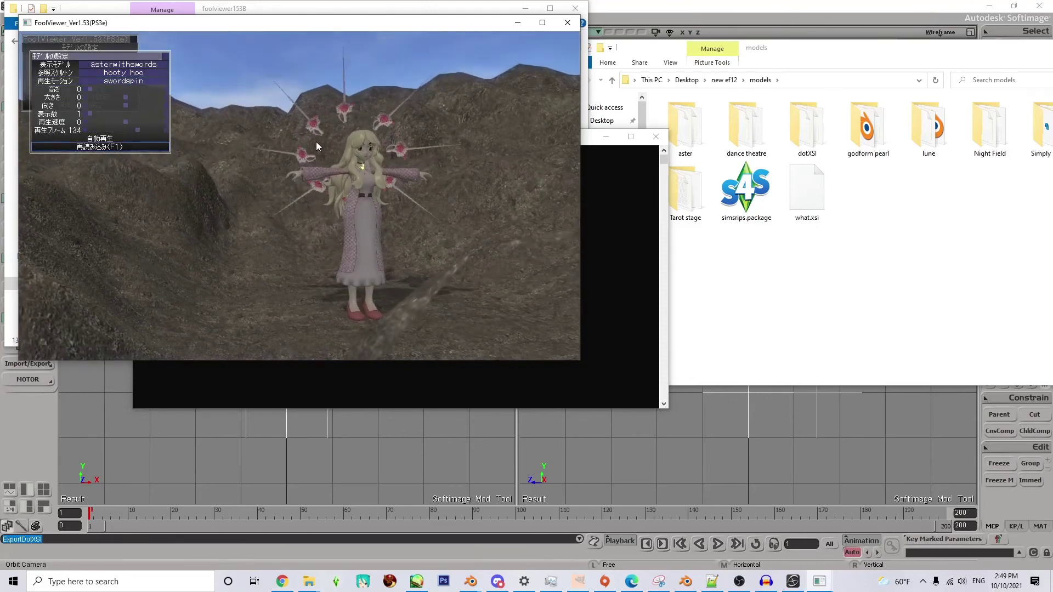
drag(316, 142, 377, 160)
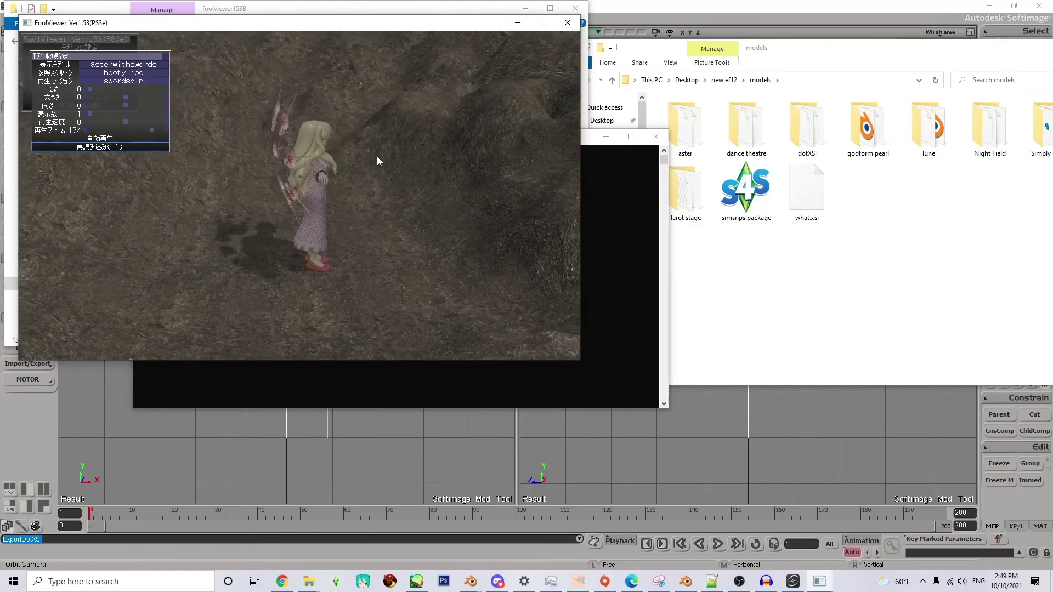
drag(376, 156, 317, 143)
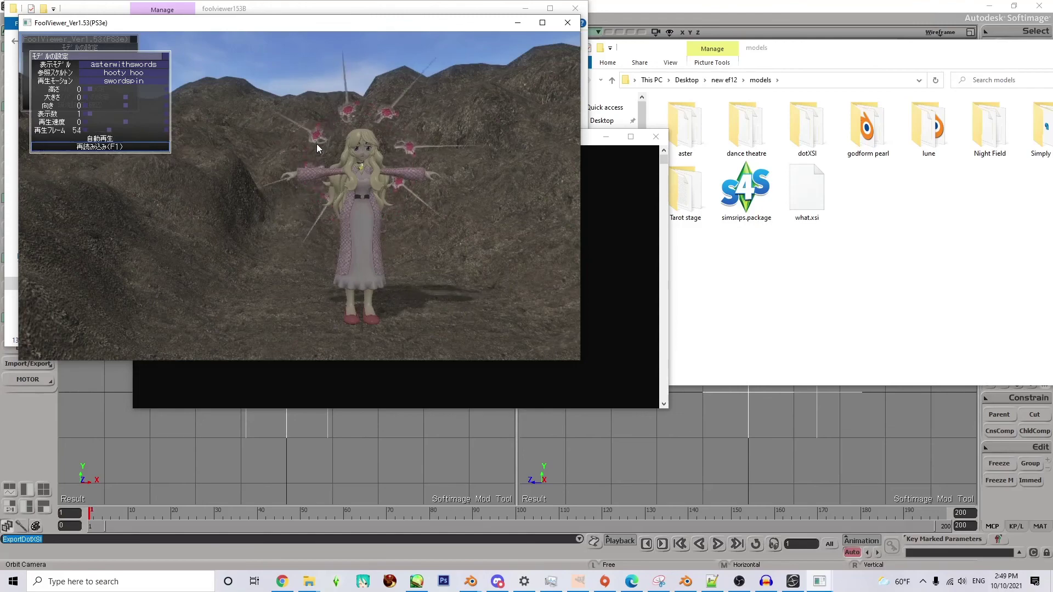
mouse_move(317, 143)
mouse_down()
mouse_move(382, 165)
mouse_move(448, 170)
mouse_move(373, 146)
mouse_move(328, 151)
mouse_up()
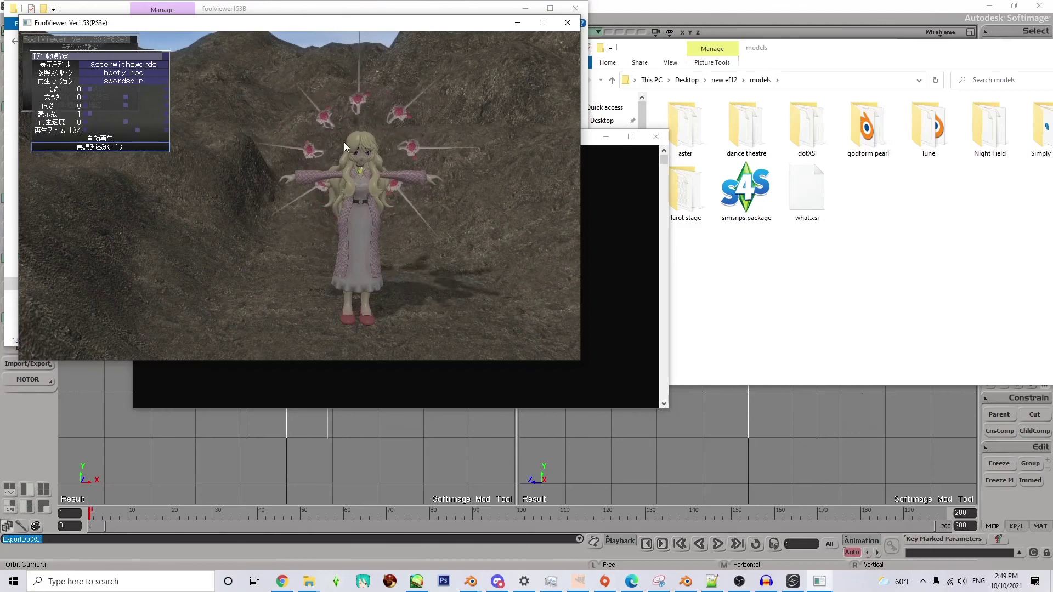
mouse_move(344, 143)
mouse_down()
mouse_move(436, 130)
mouse_move(338, 120)
mouse_move(349, 127)
mouse_up()
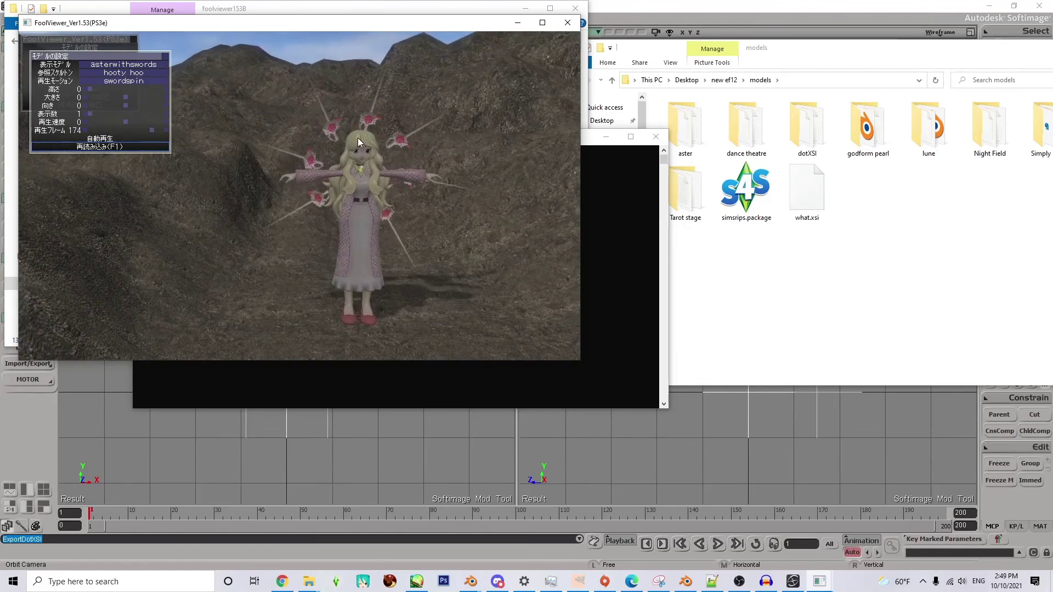